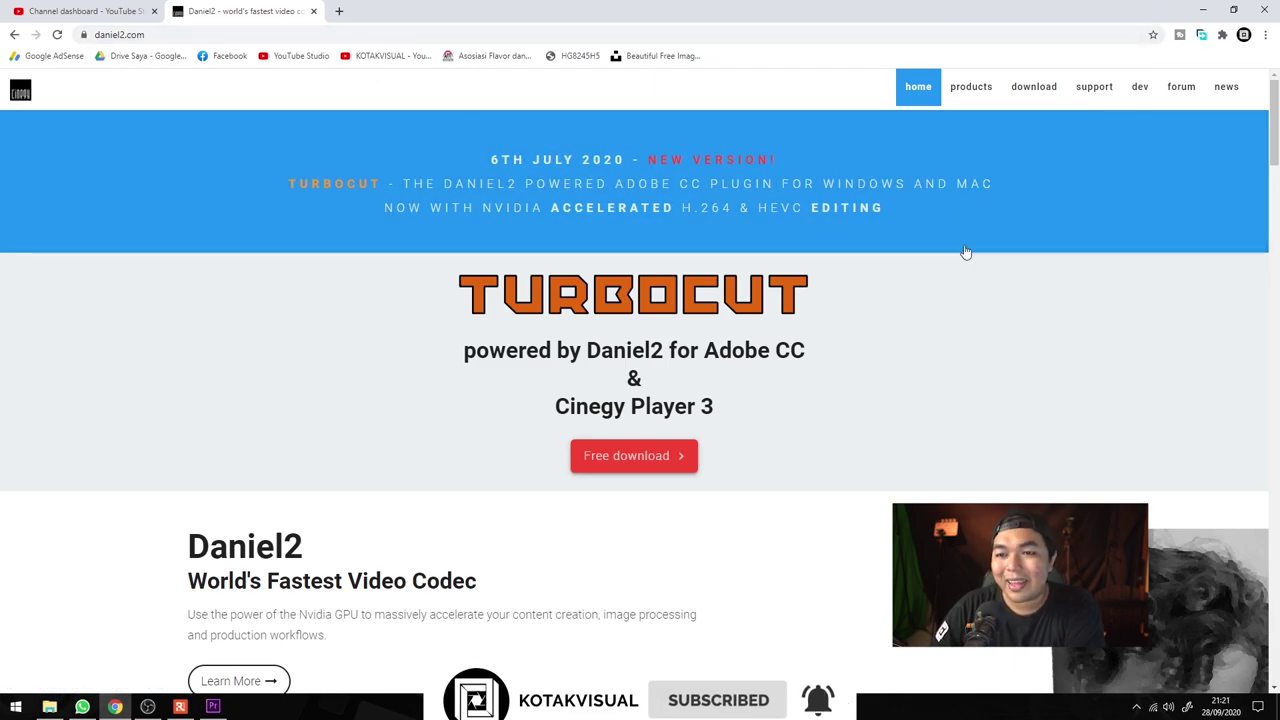
- Go from the Daniel2 site to its Free download page
scroll(758, 317, down, 4)
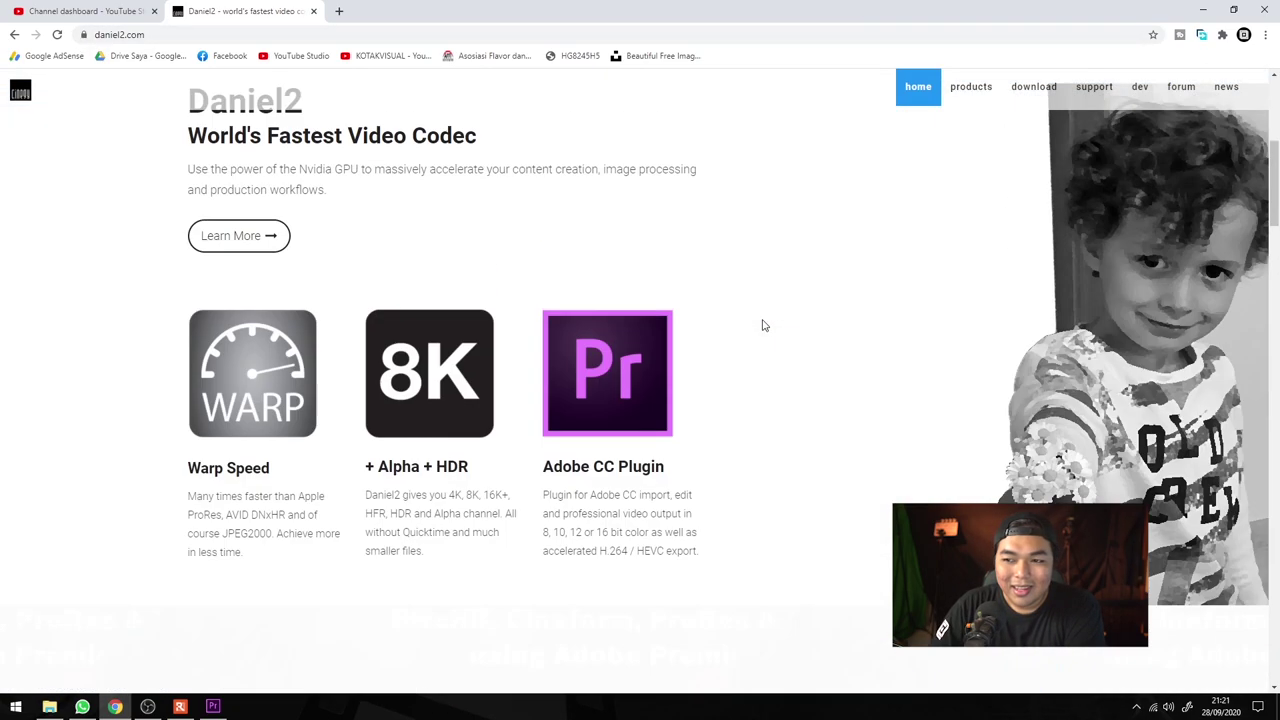
scroll(760, 322, up, 5)
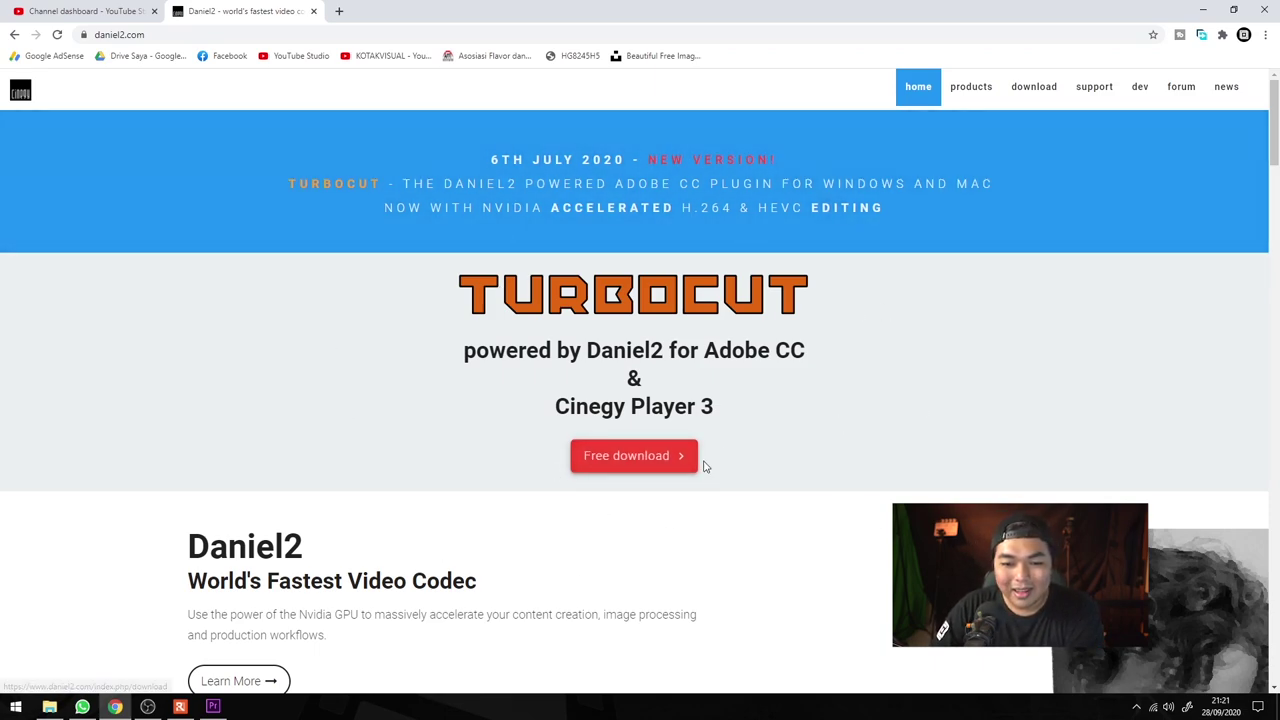
click(645, 459)
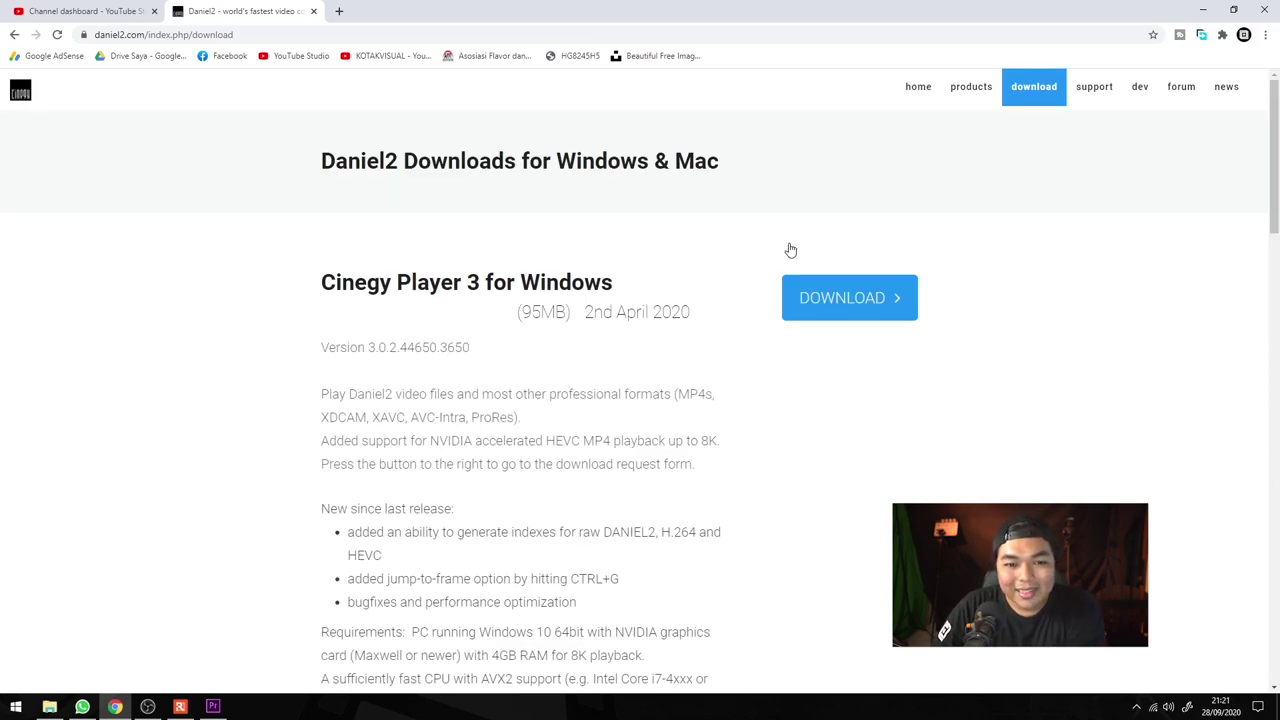
drag(321, 283, 496, 283)
click(561, 295)
- Find the TURBOCUT powered by Daniel2 Adobe CC plugin for Windows and request its download
scroll(575, 293, down, 5)
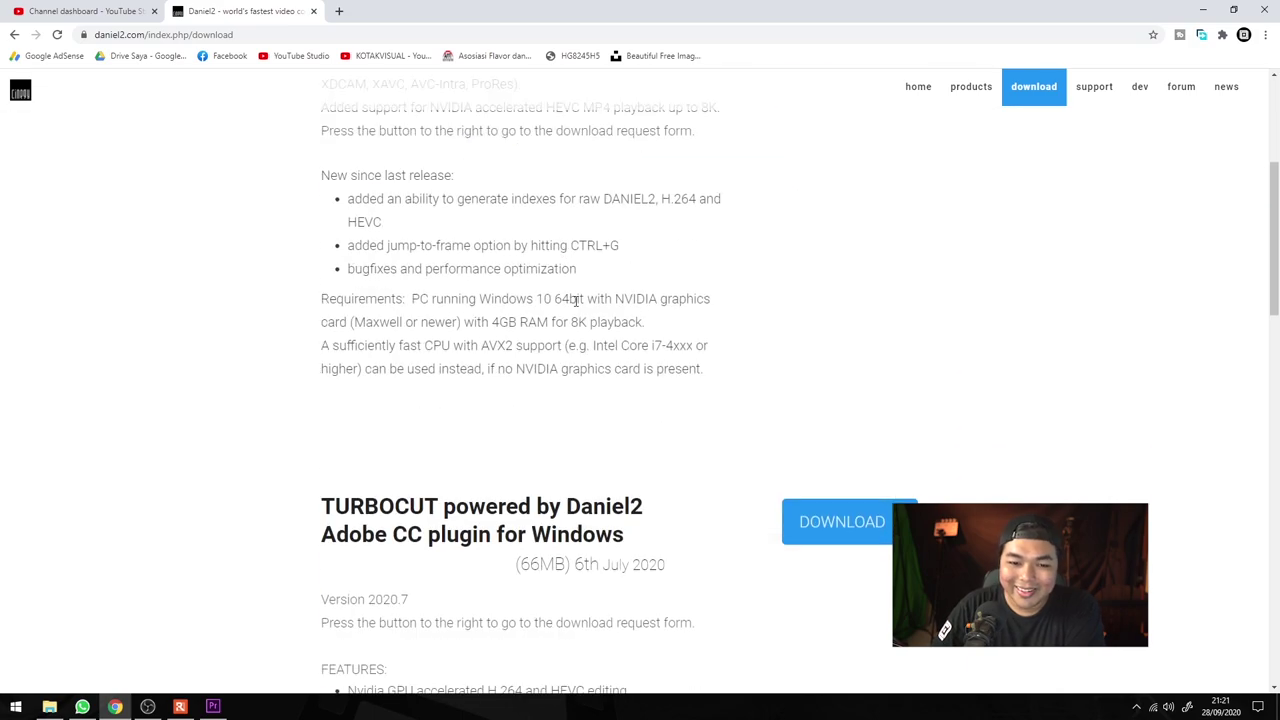
scroll(587, 292, down, 2)
scroll(590, 289, up, 1)
drag(365, 240, 566, 240)
click(600, 275)
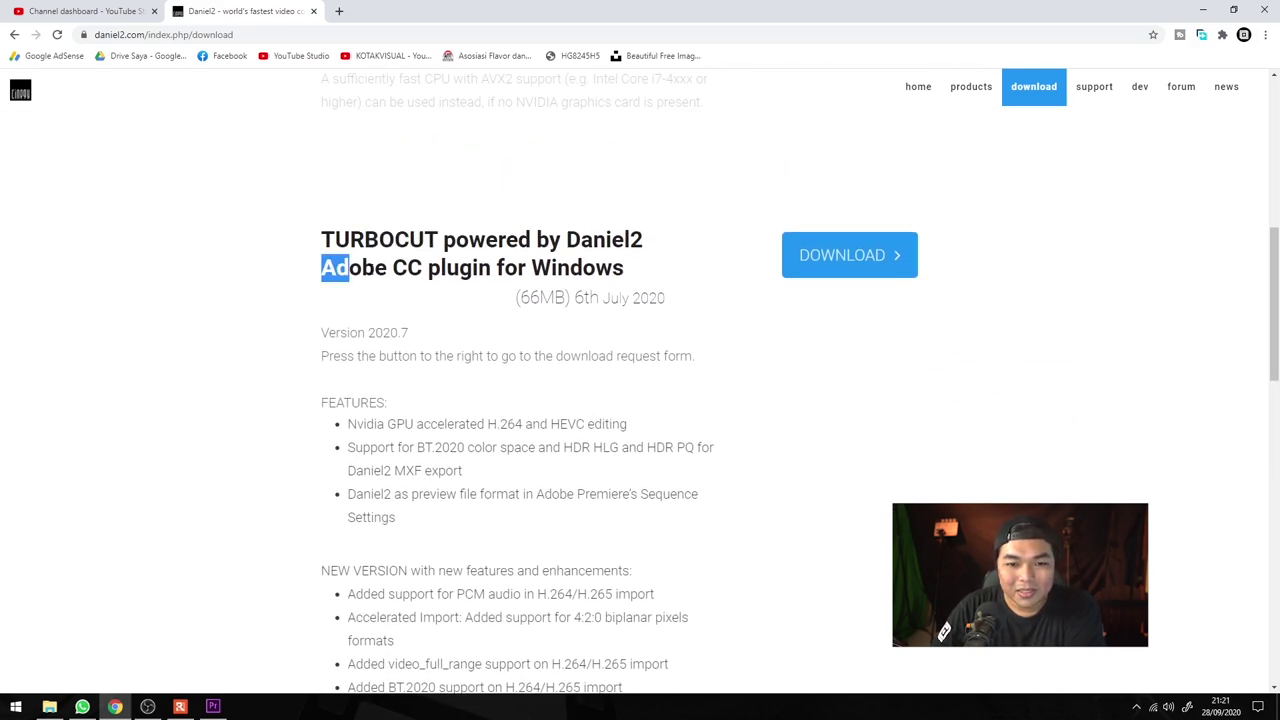
drag(305, 268, 612, 268)
click(792, 594)
click(873, 272)
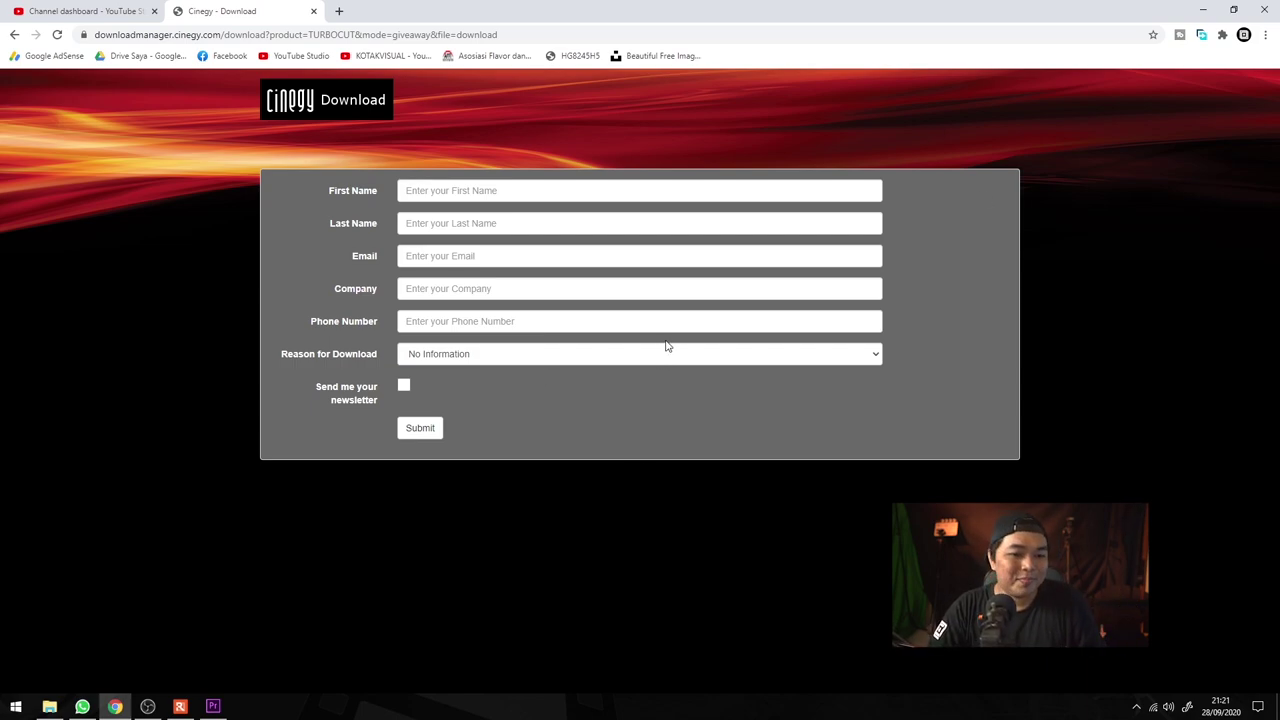
- Set Reason for Download to 'Just curious', leaving the name and contact fields empty
click(455, 200)
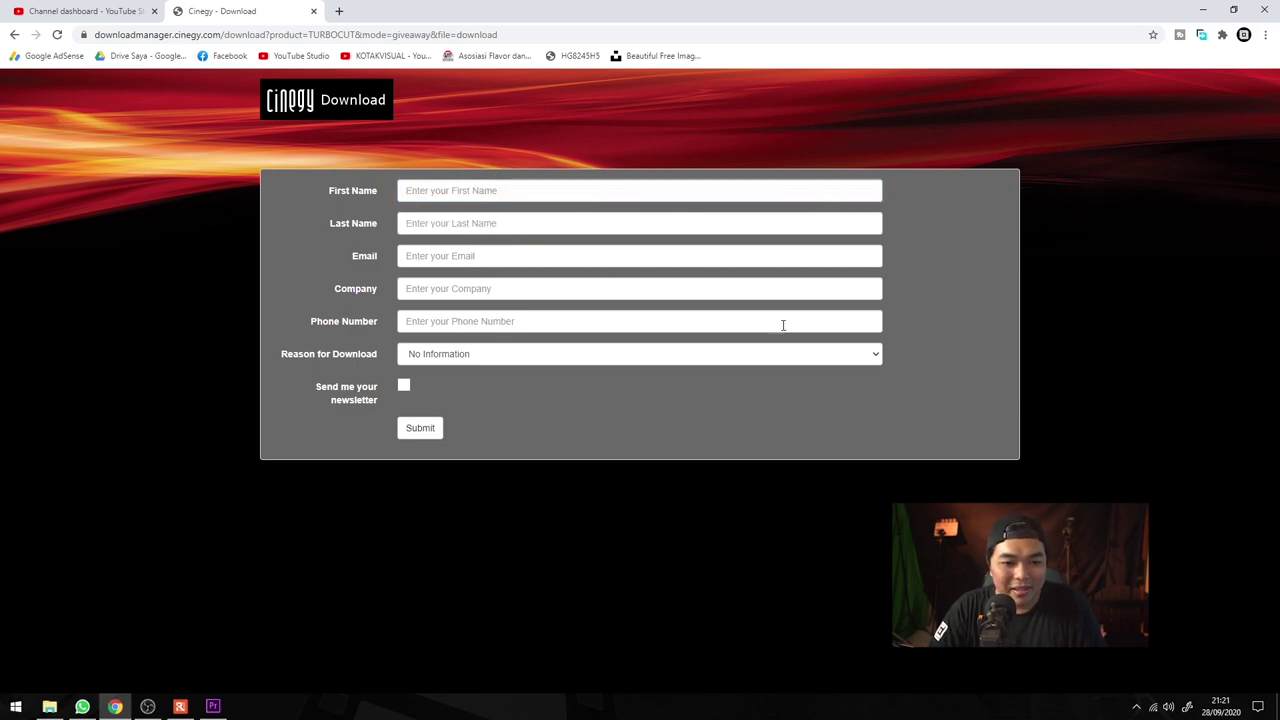
click(481, 355)
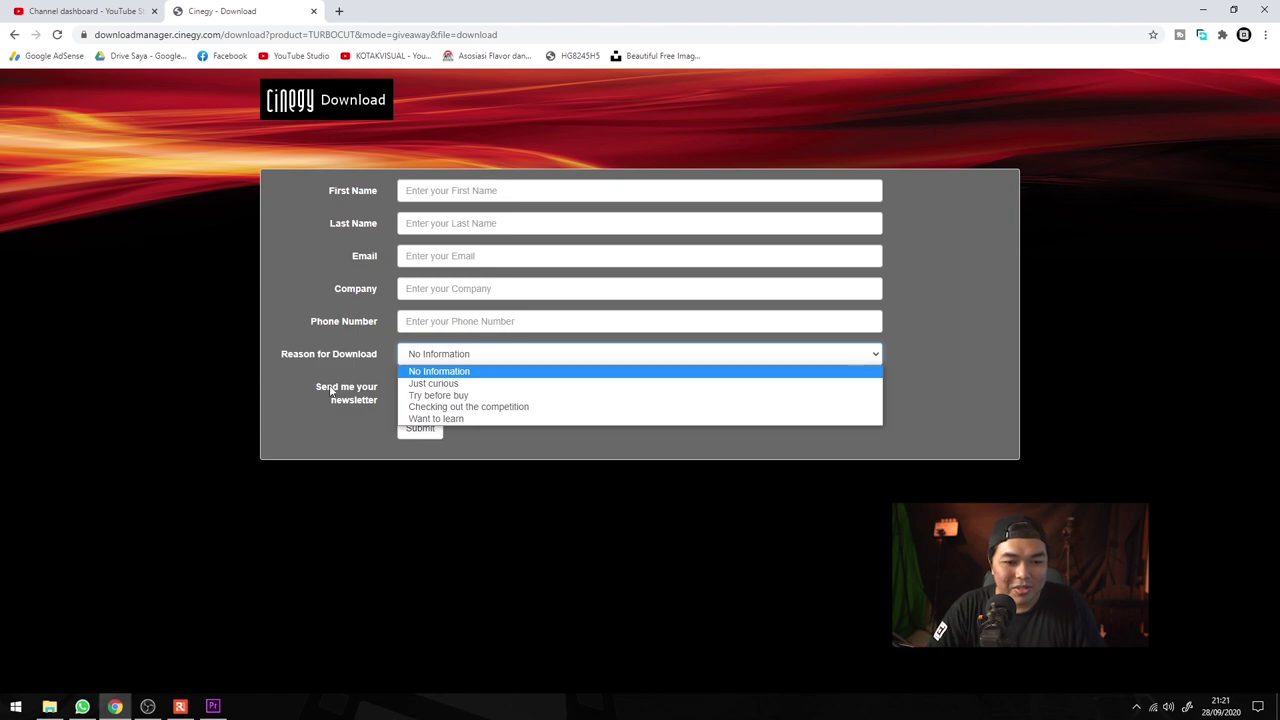
click(486, 386)
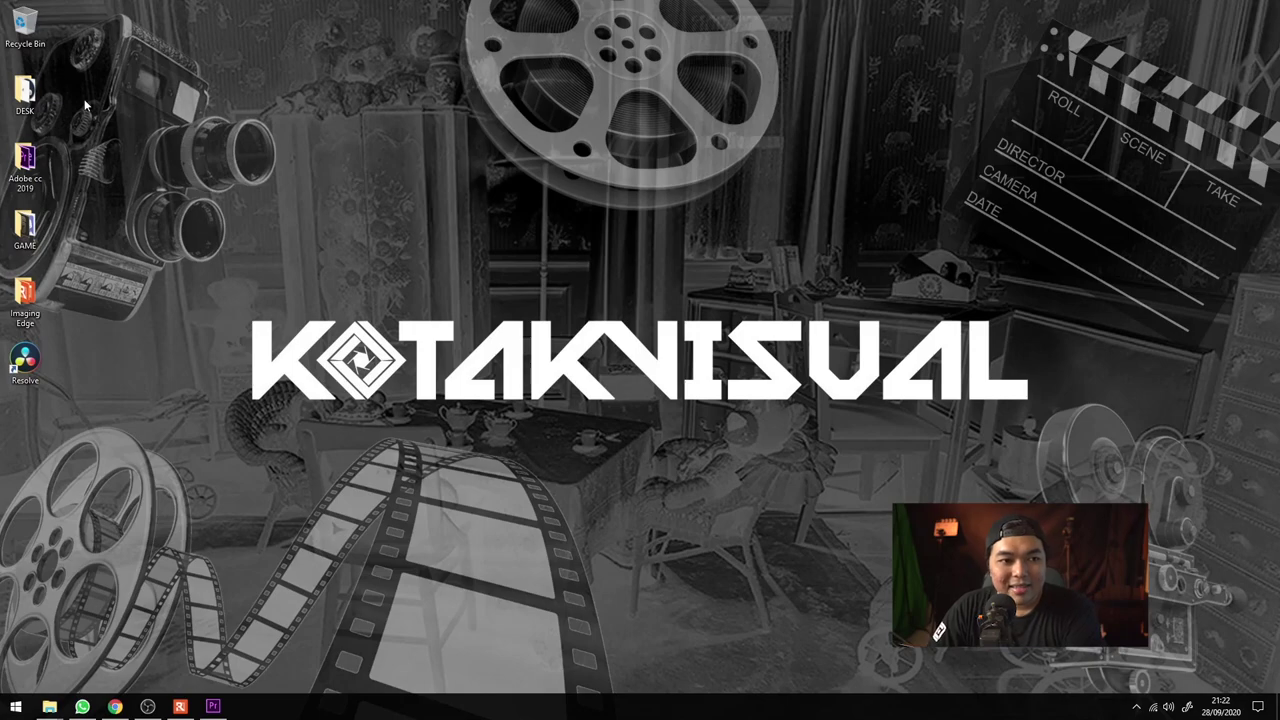
- Launch the Turbocut for Adobe CC shortcut from the DESK folder to open the TurboCut Configuration App
double_click(25, 92)
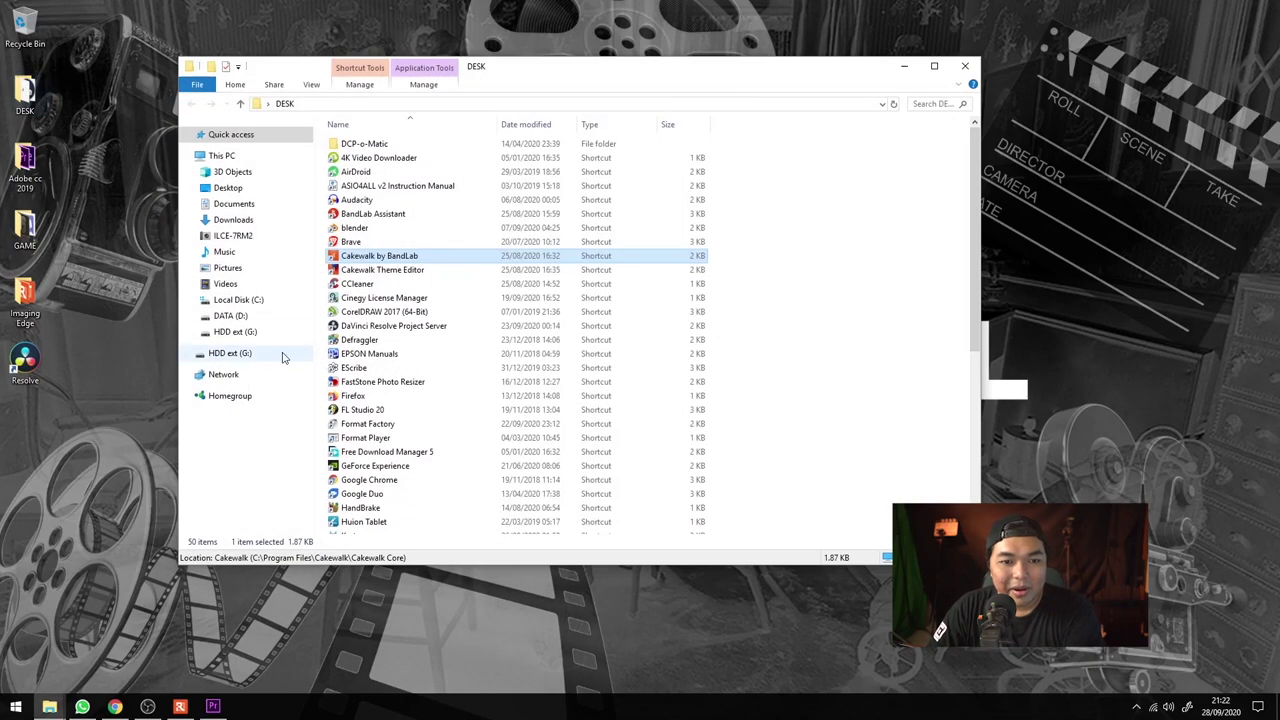
click(441, 300)
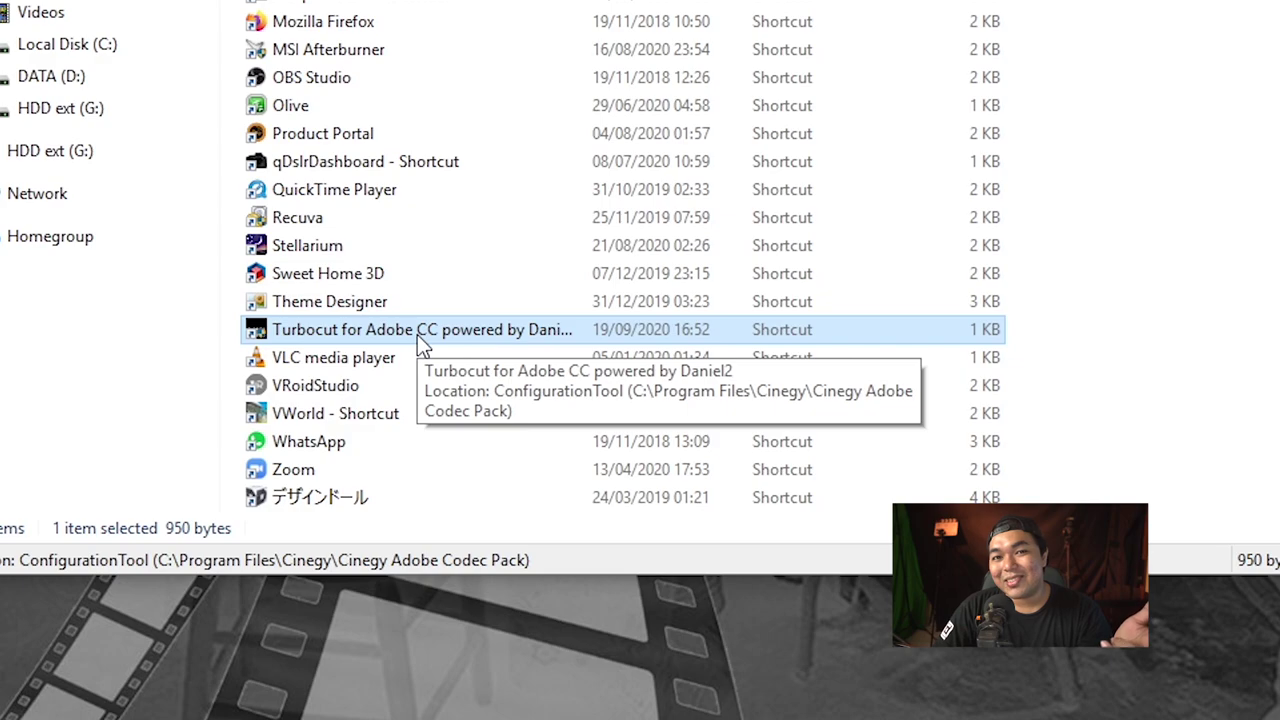
double_click(417, 334)
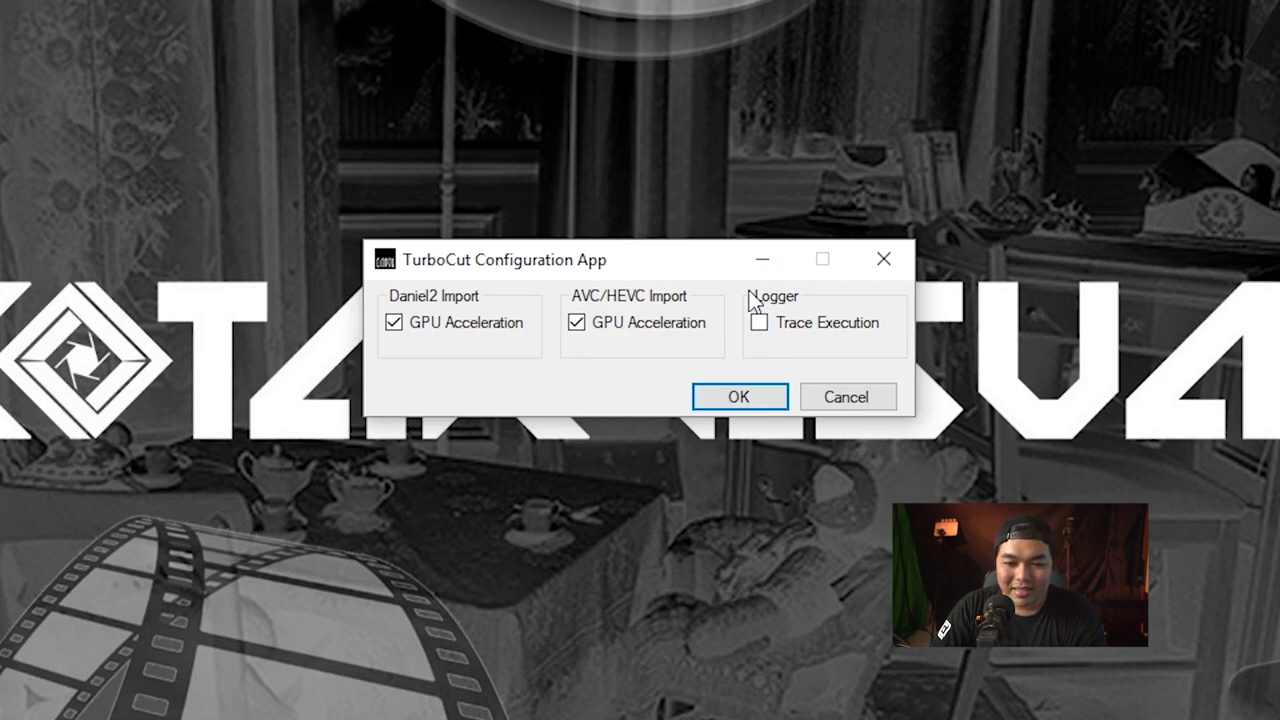
drag(634, 253, 714, 245)
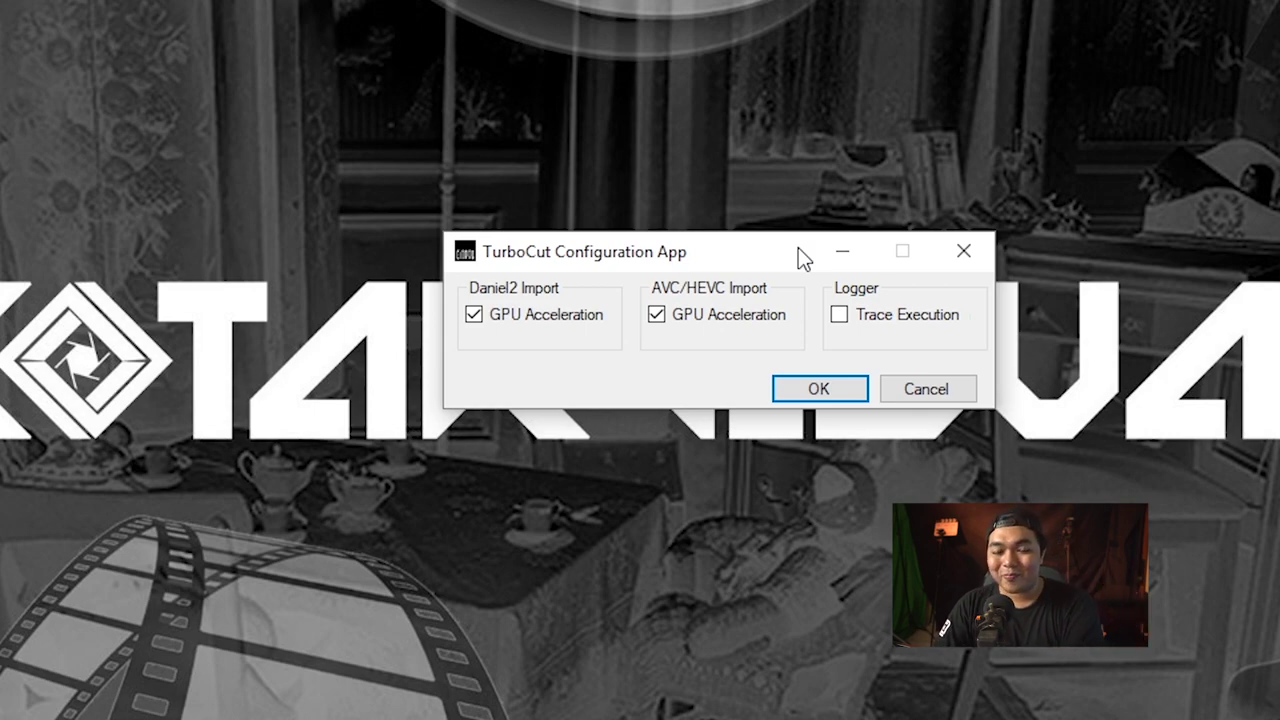
drag(798, 247, 681, 218)
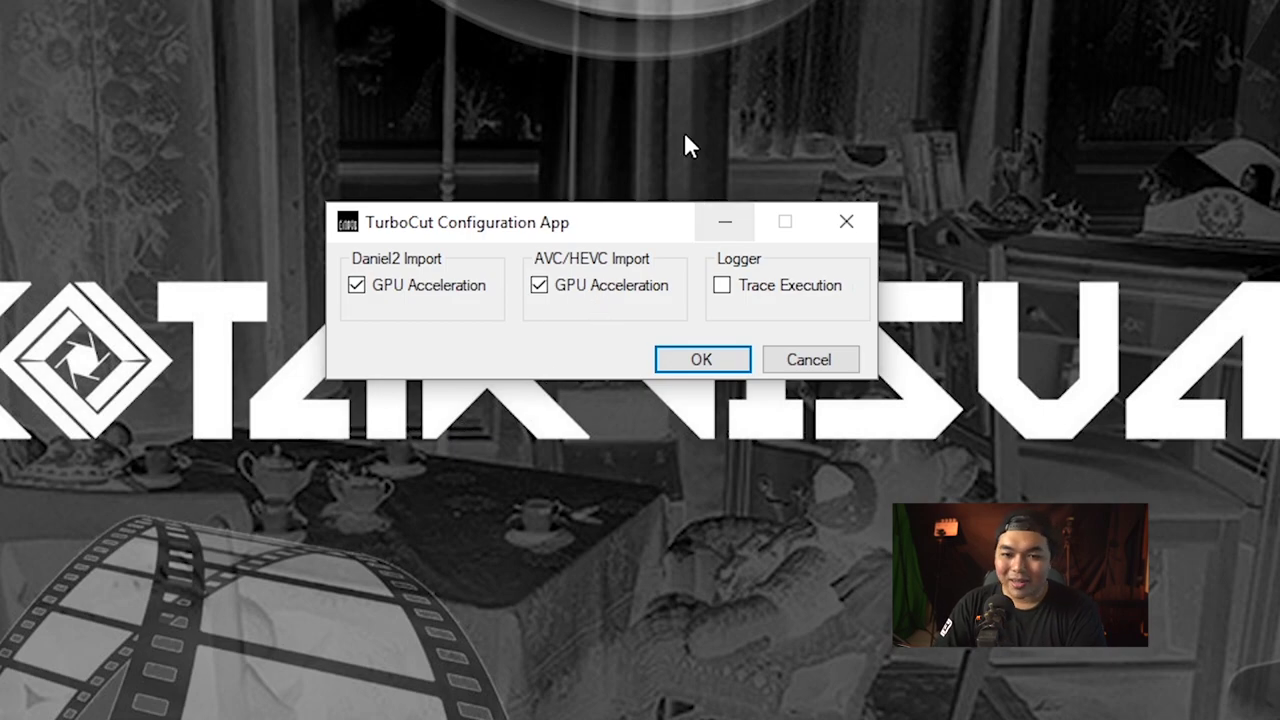
click(726, 366)
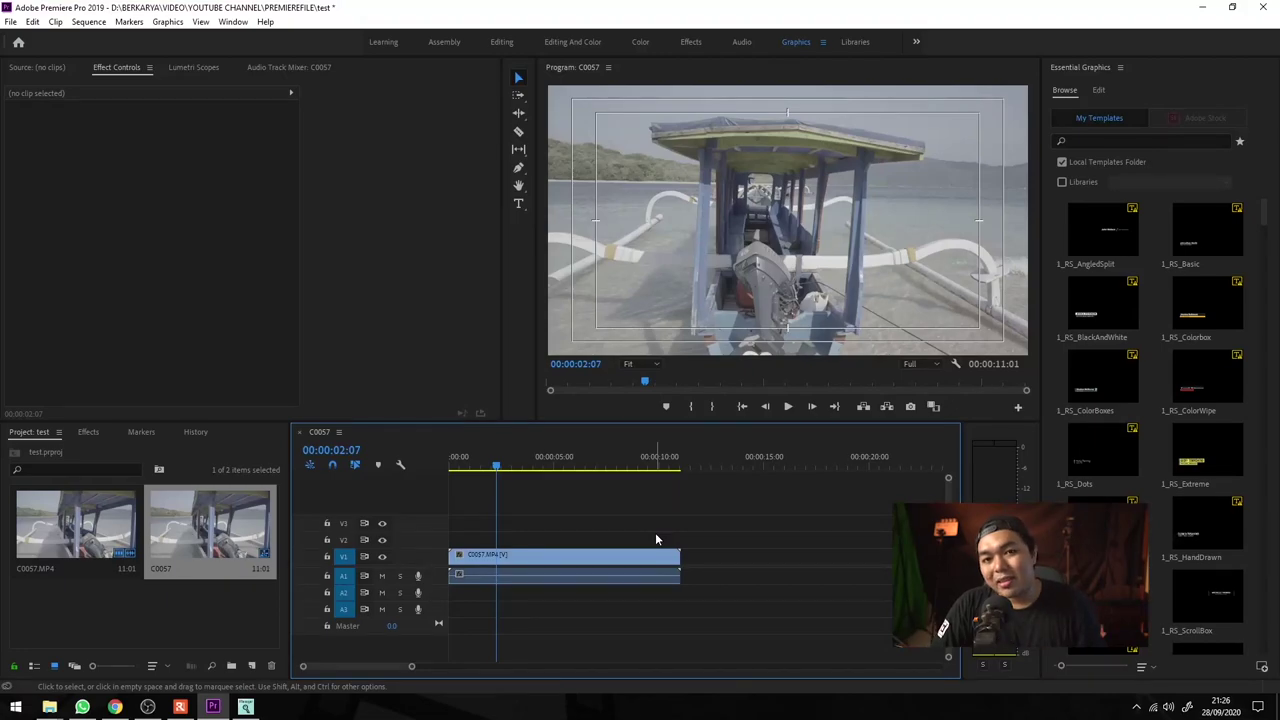
- Play the C0057 sequence, then open its Export Settings (Ctrl+M) and the Format list
key(space)
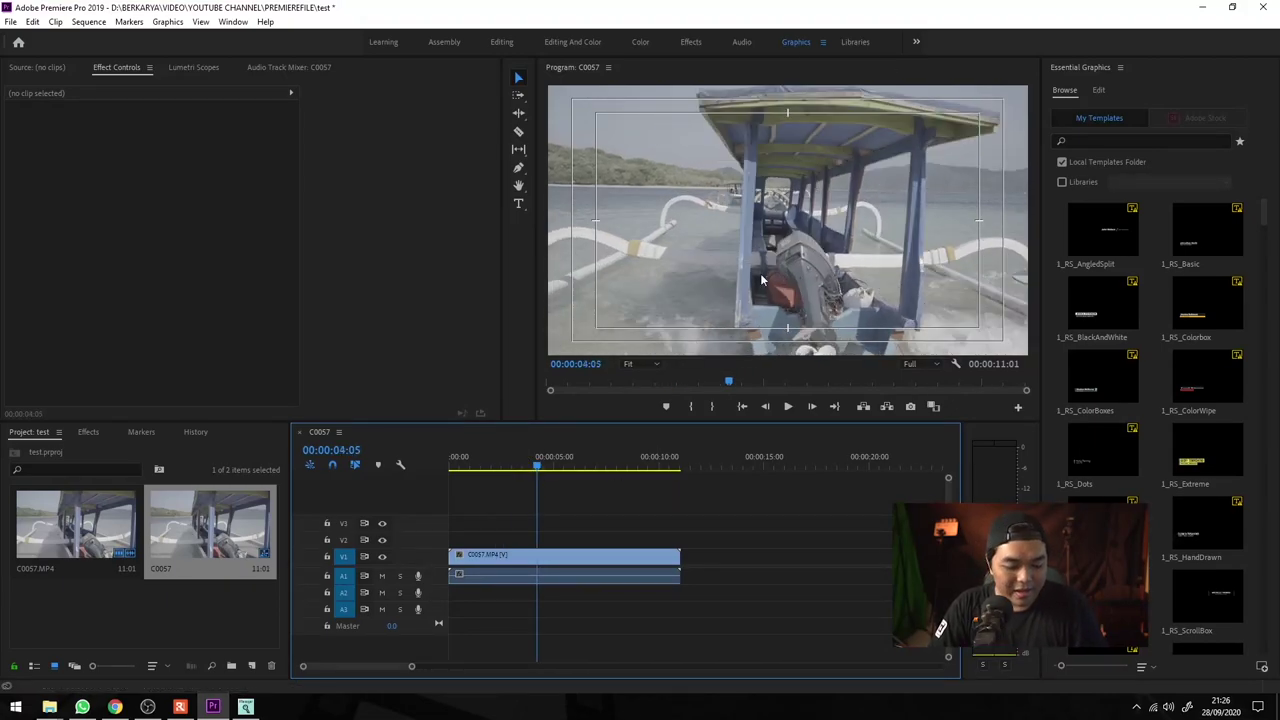
key(ctrl+m)
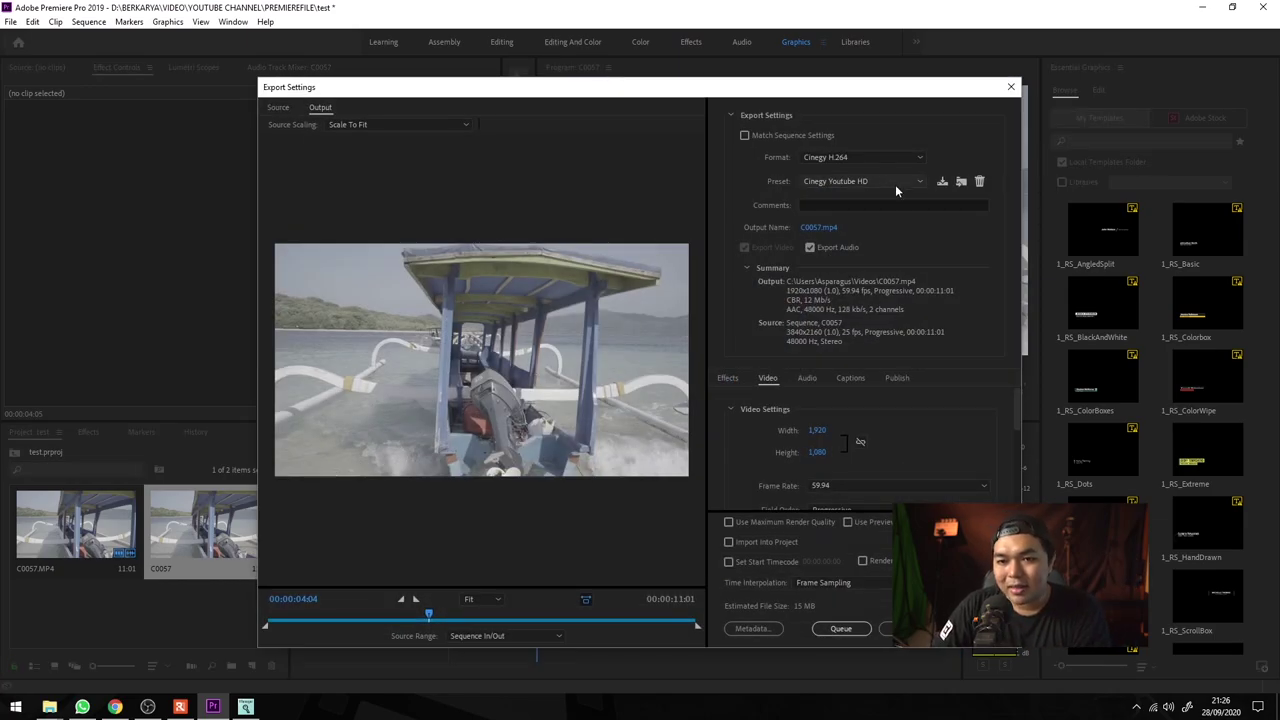
click(884, 157)
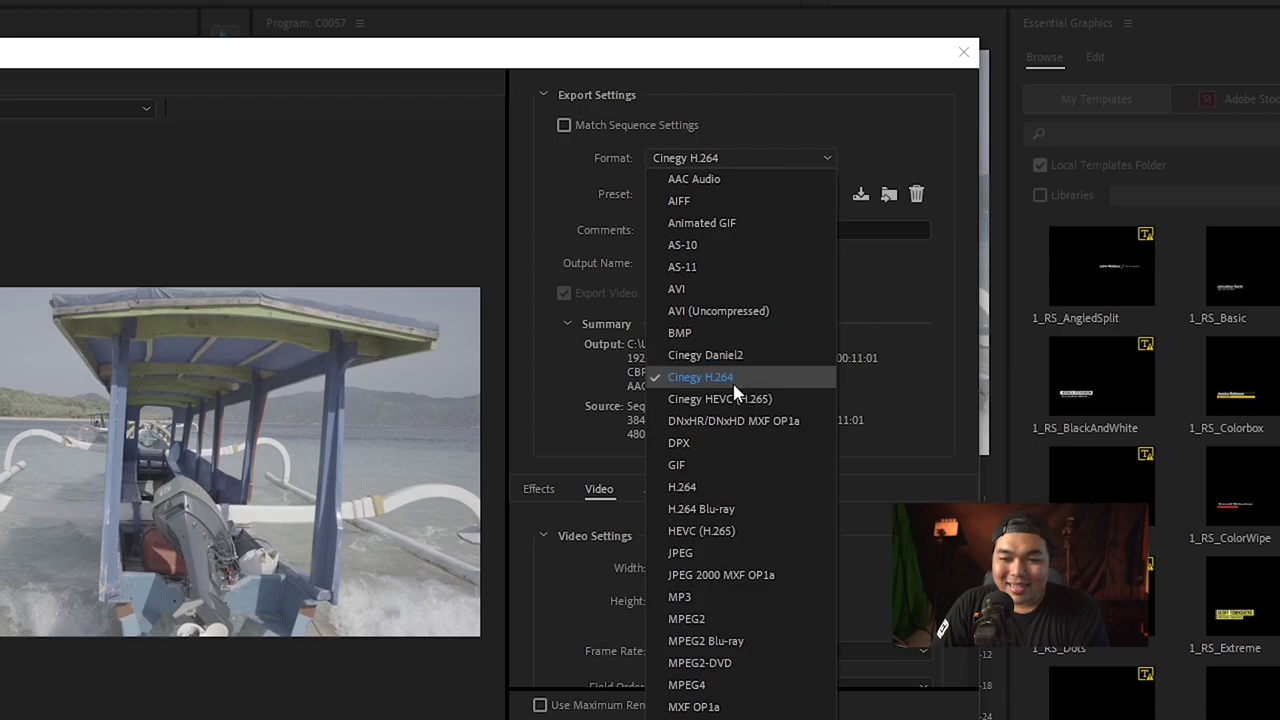
- Set the export format to Cinegy H.264 with the Cinegy Youtube HD preset
click(752, 350)
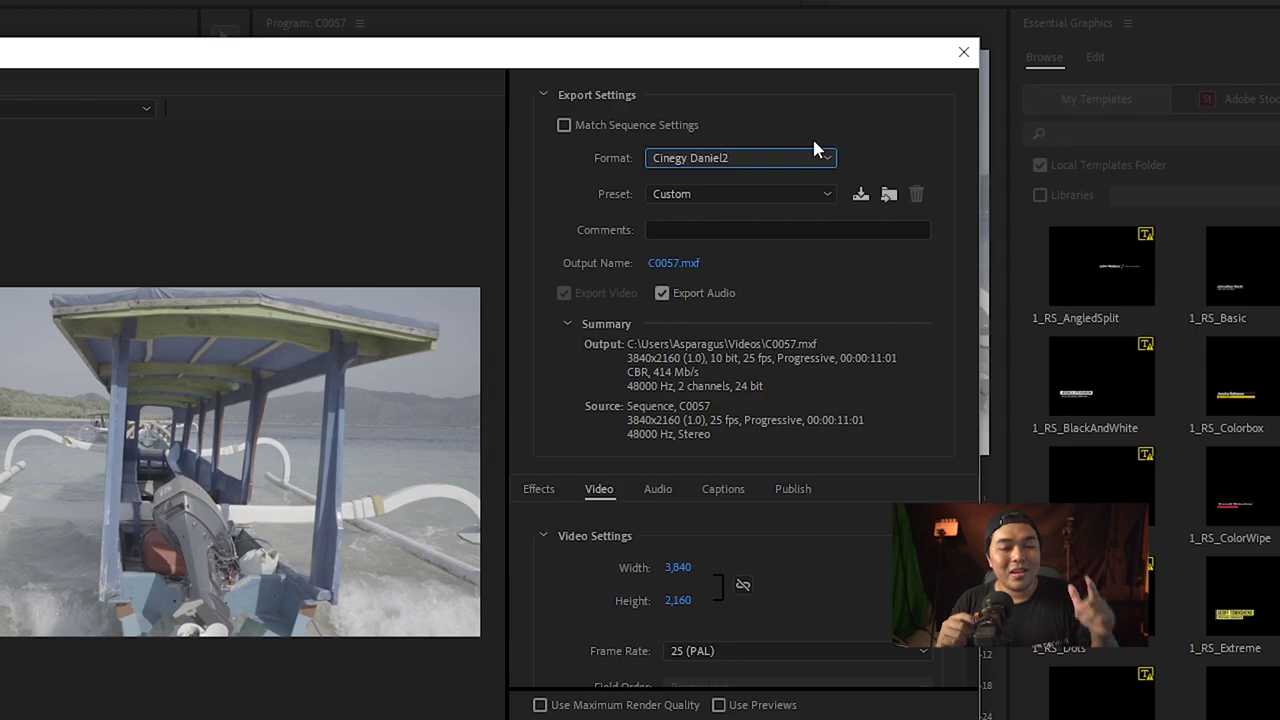
click(814, 148)
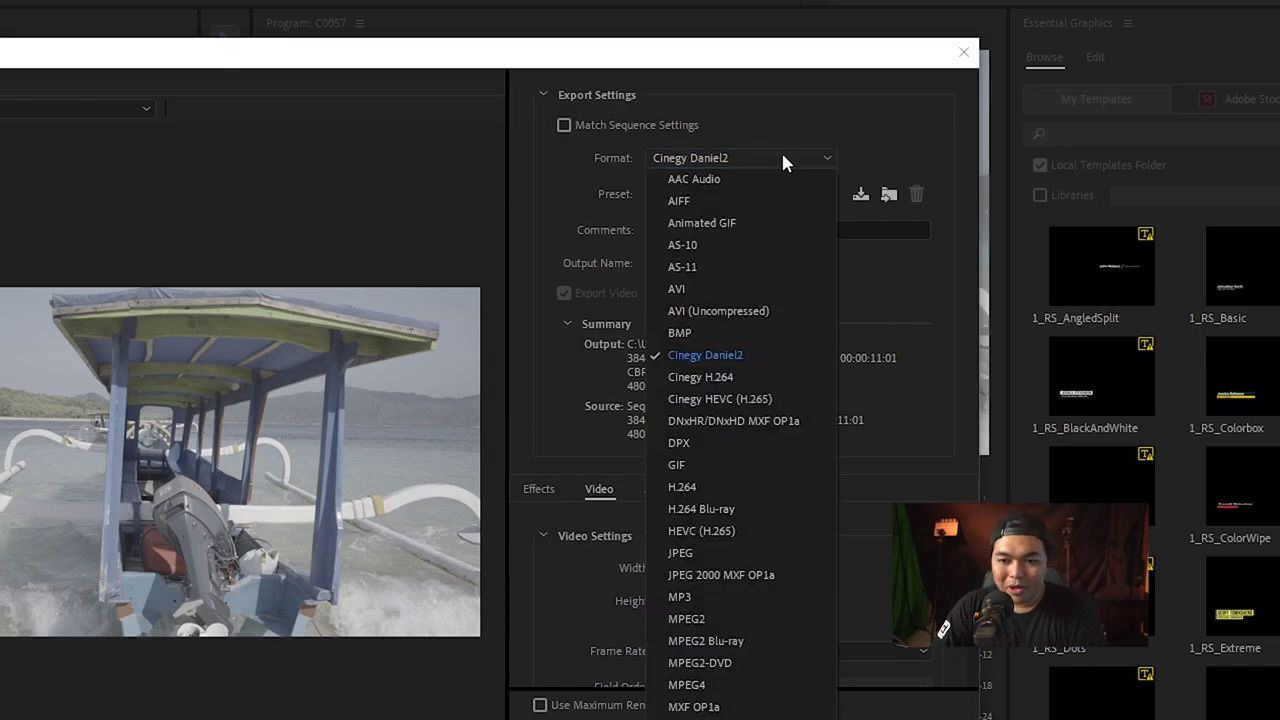
click(731, 372)
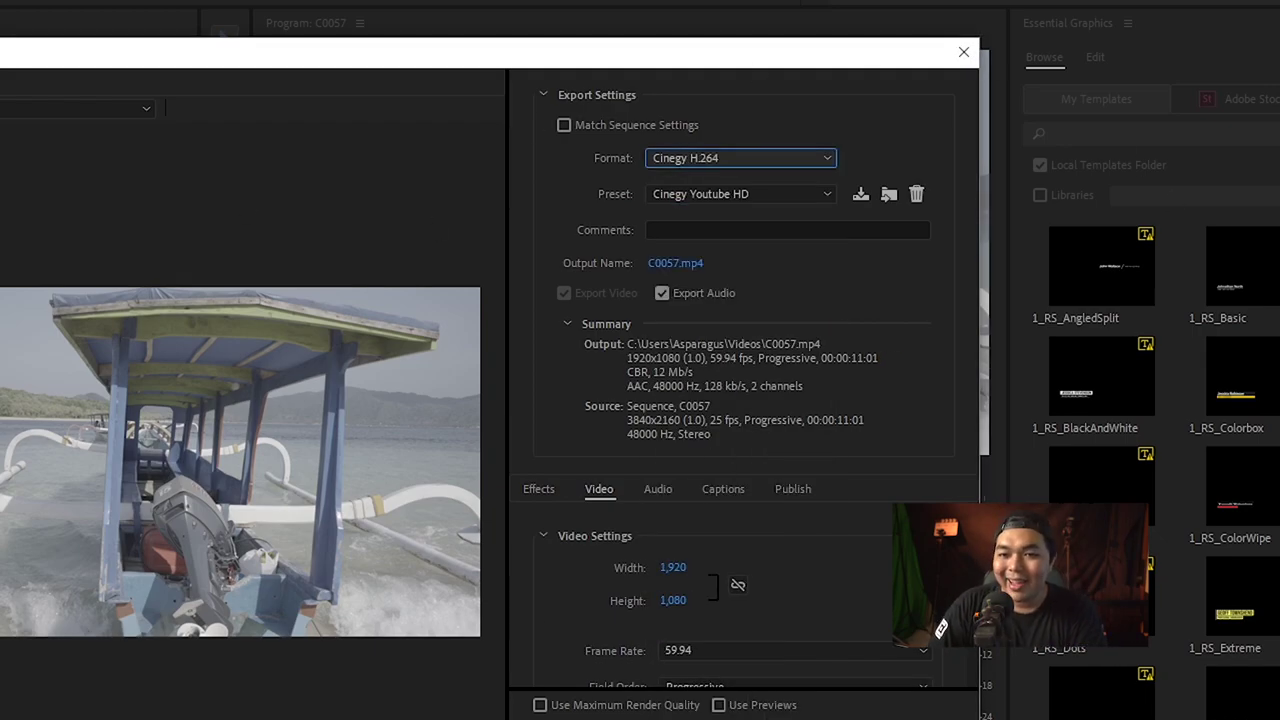
click(792, 198)
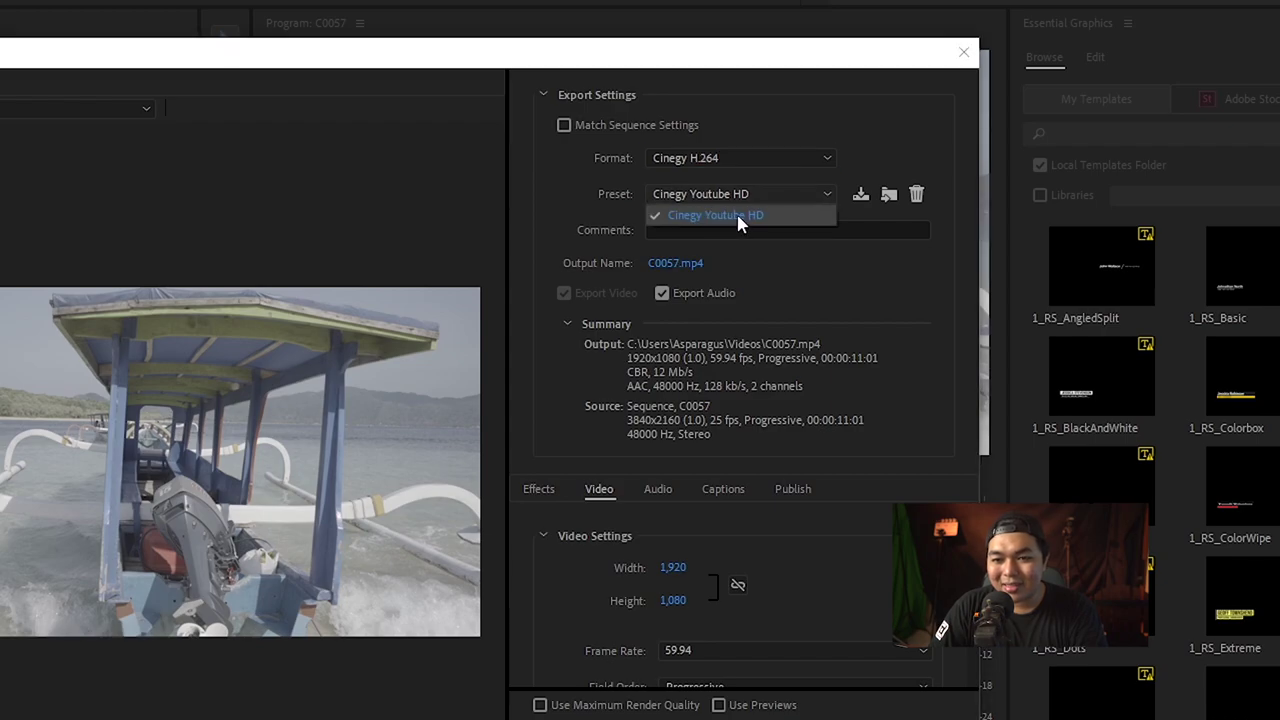
click(911, 268)
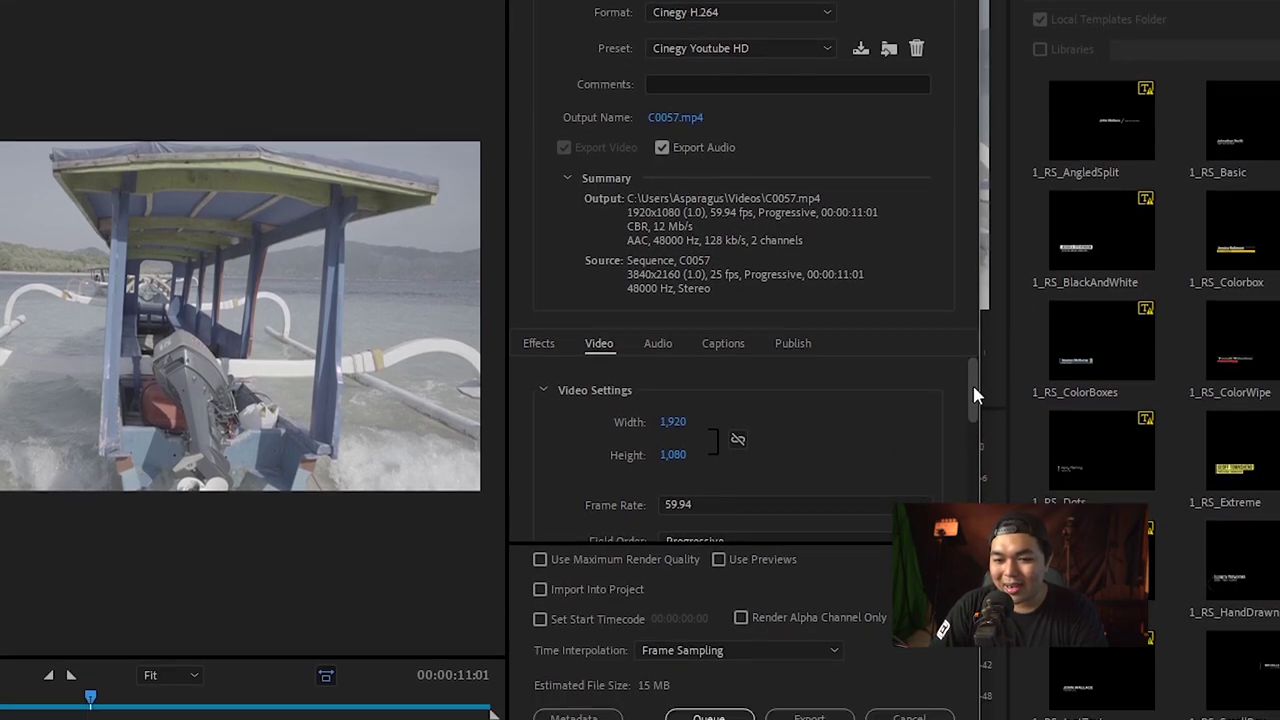
- Review the H.264 video settings: 1920x1080, 59.94 fps, CBR 12 Mb/s, 2 B-frames
scroll(977, 302, down, 1)
scroll(977, 302, down, 2)
scroll(972, 314, down, 1)
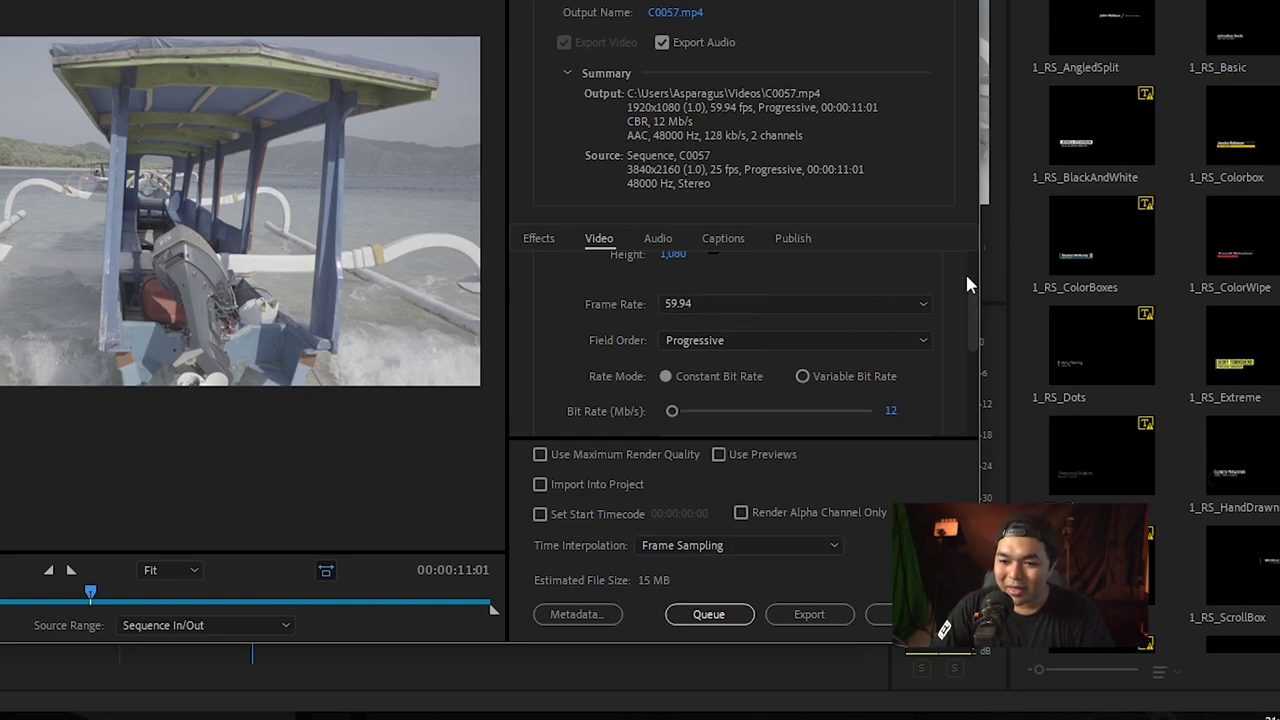
scroll(977, 320, down, 3)
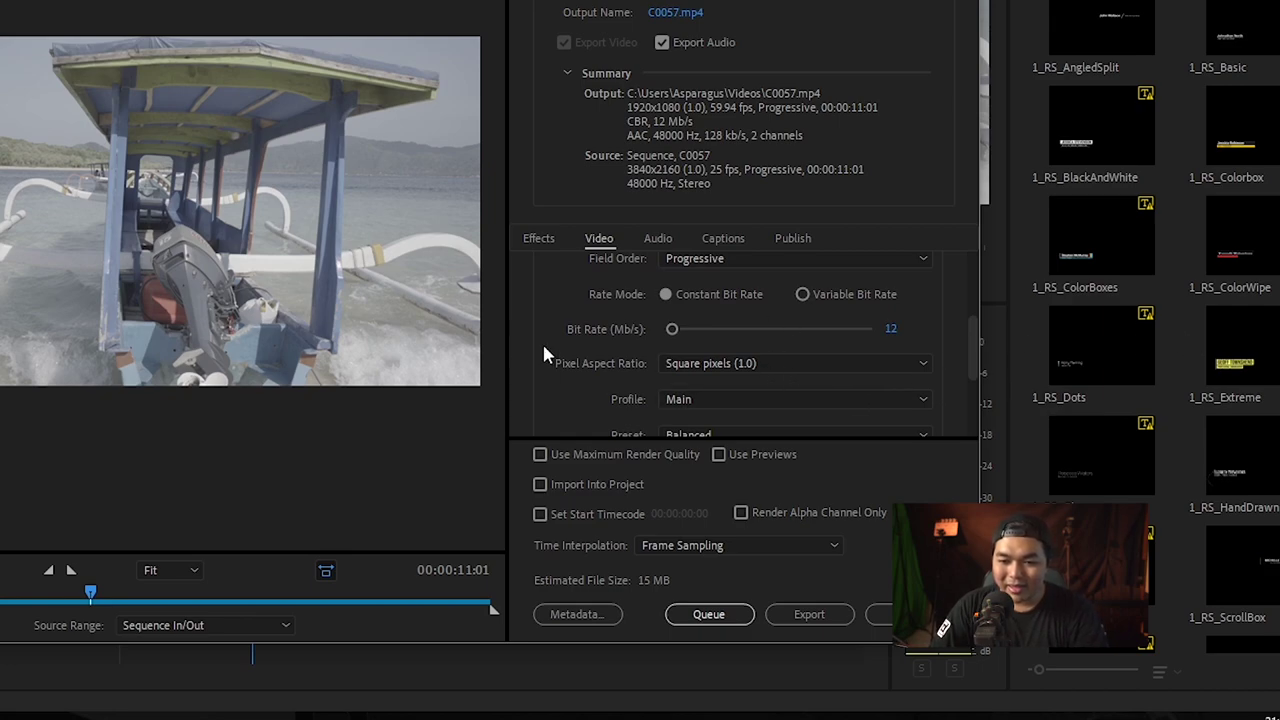
scroll(977, 357, down, 5)
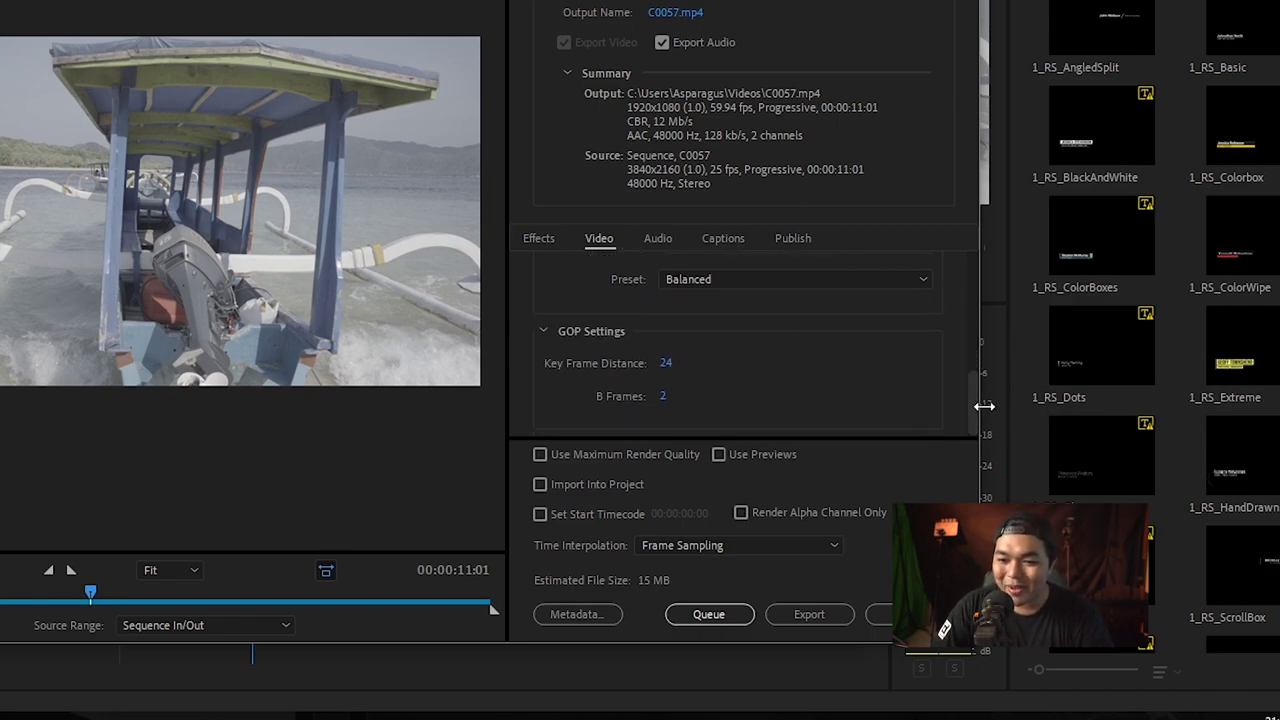
drag(984, 406, 979, 258)
click(767, 157)
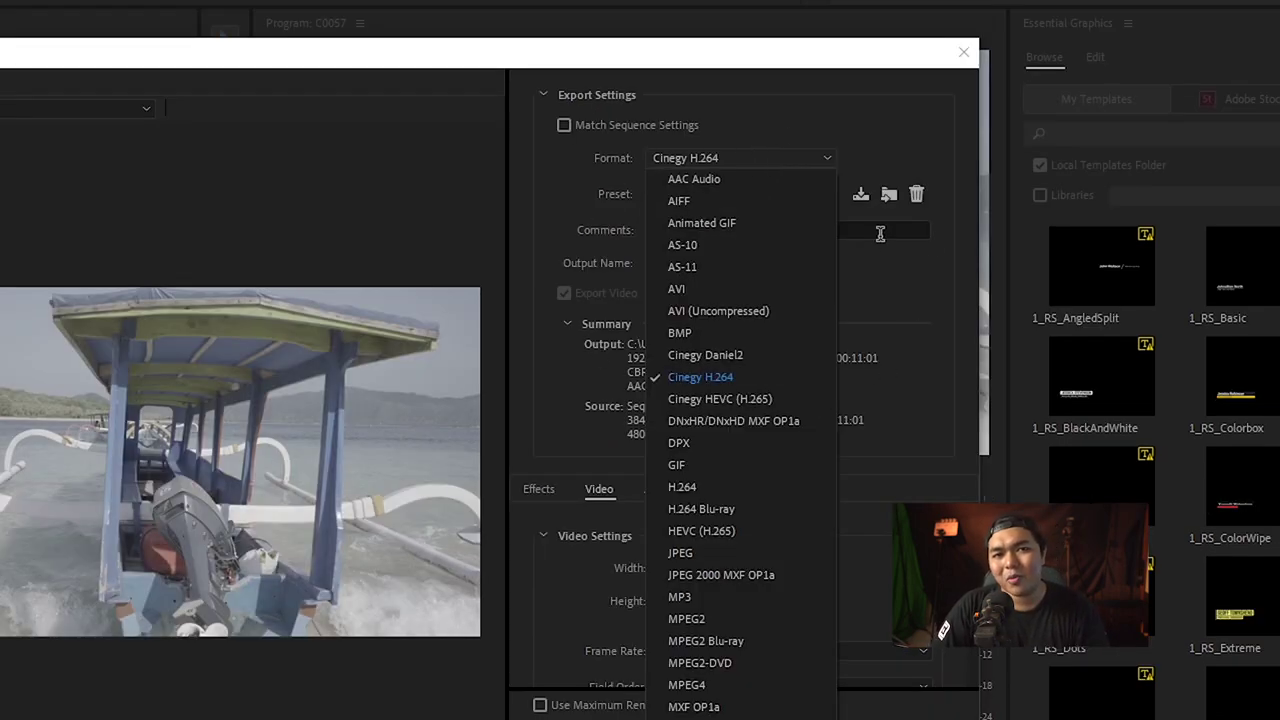
- Try Cinegy HEVC (H.265), then switch to Cinegy Daniel2: 3840x2160, 10 bit, 4:2:2
click(720, 398)
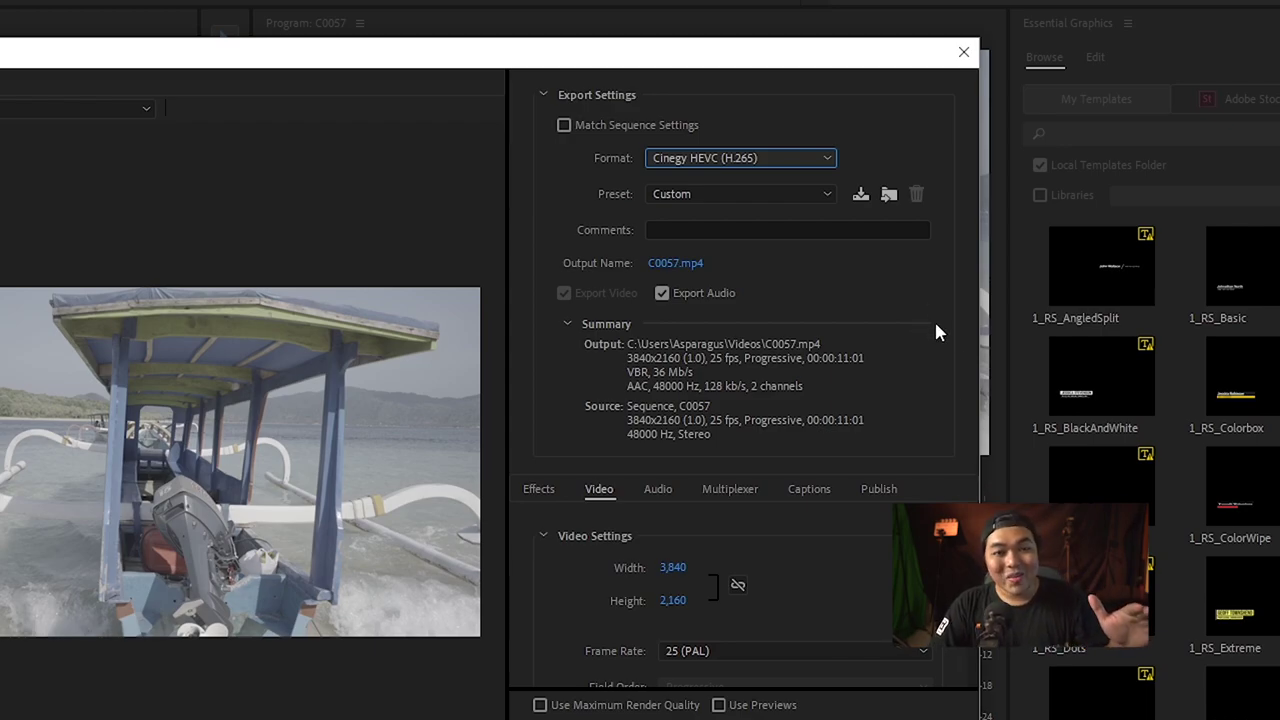
click(808, 196)
click(810, 158)
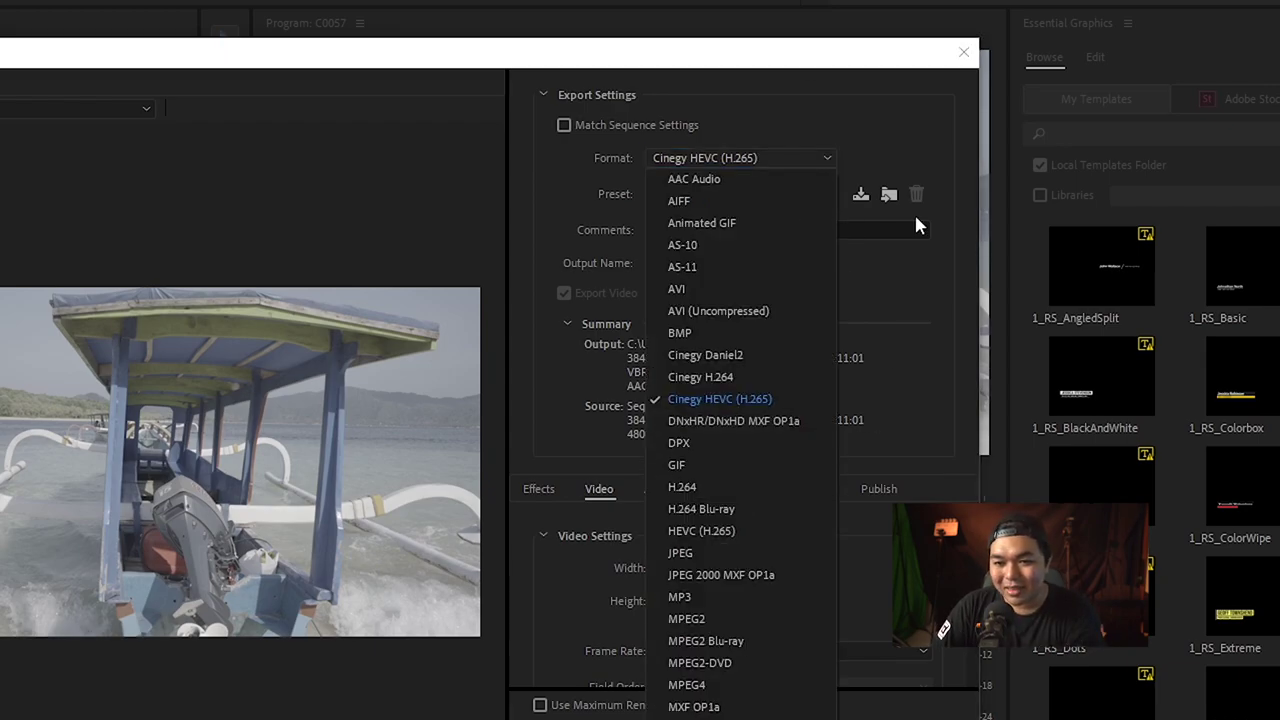
click(790, 356)
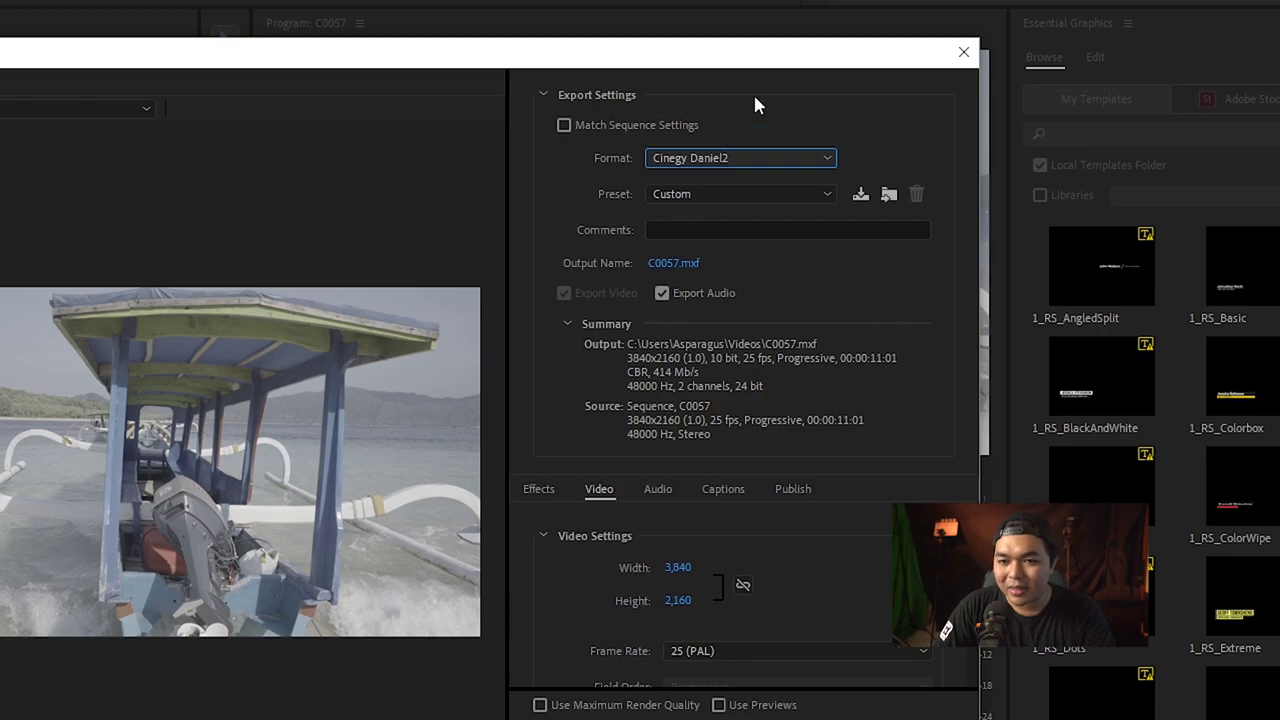
scroll(960, 590, down, 2)
scroll(960, 590, down, 2)
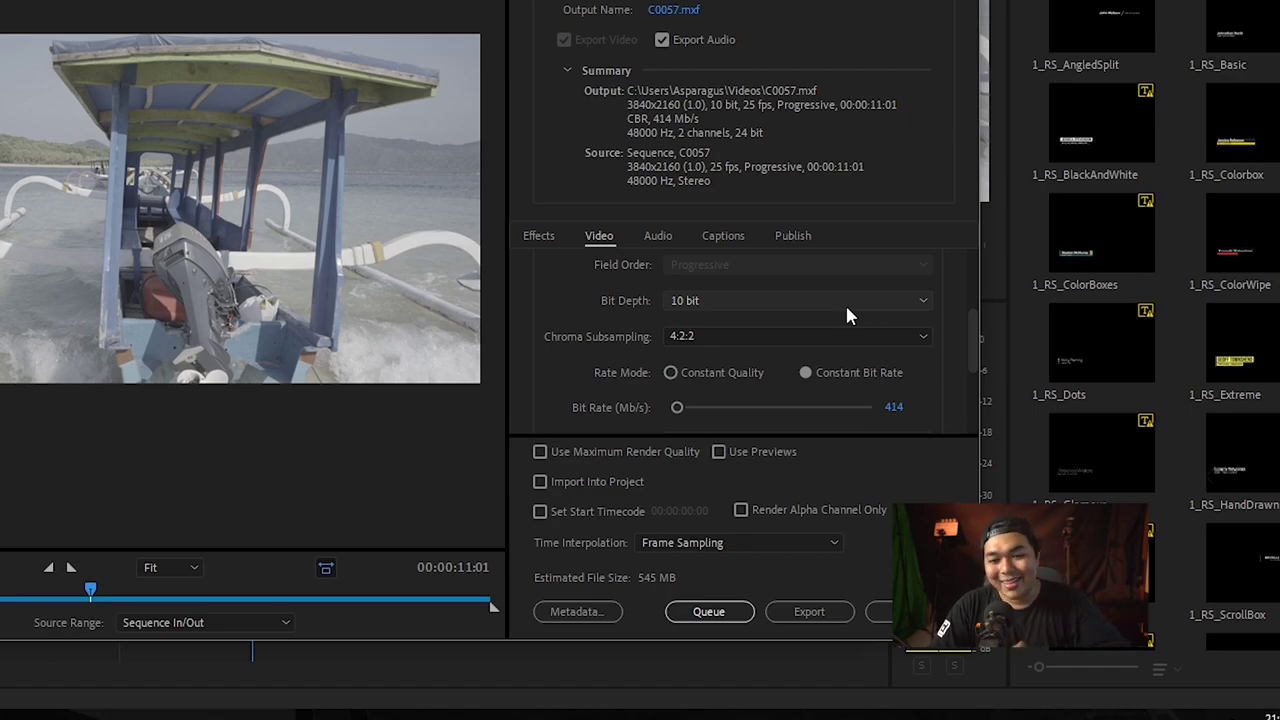
click(846, 306)
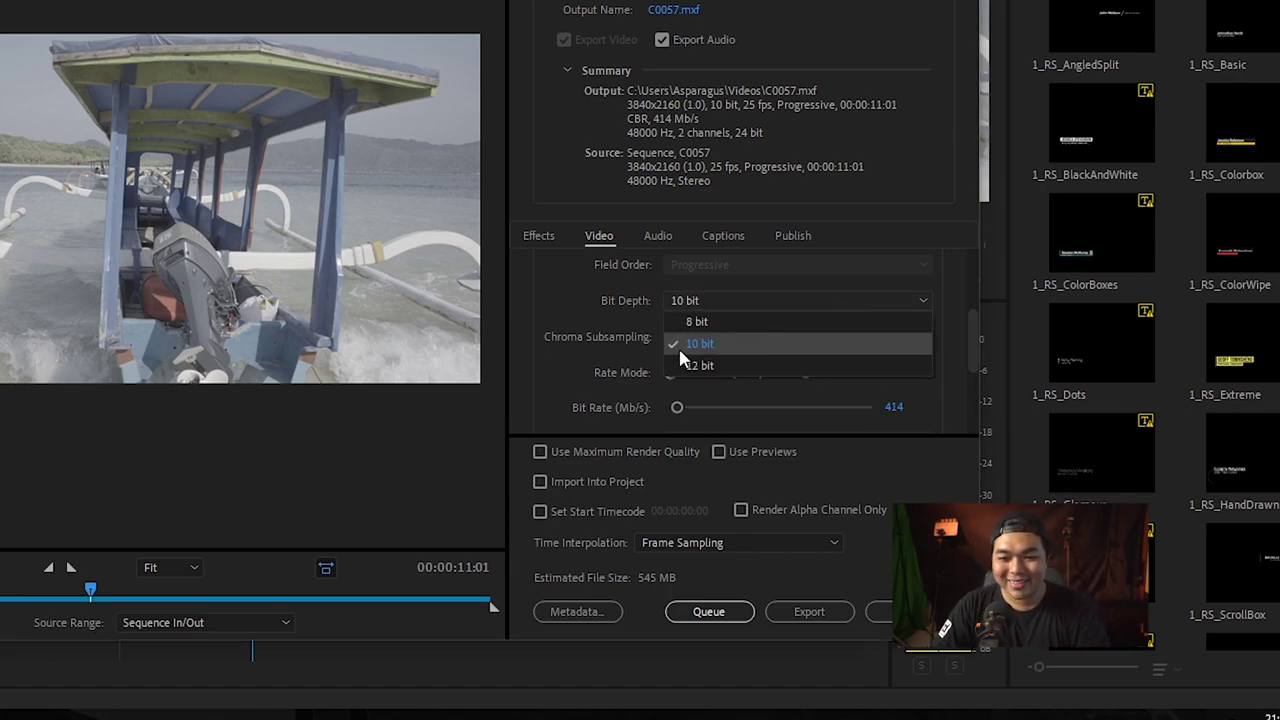
click(951, 289)
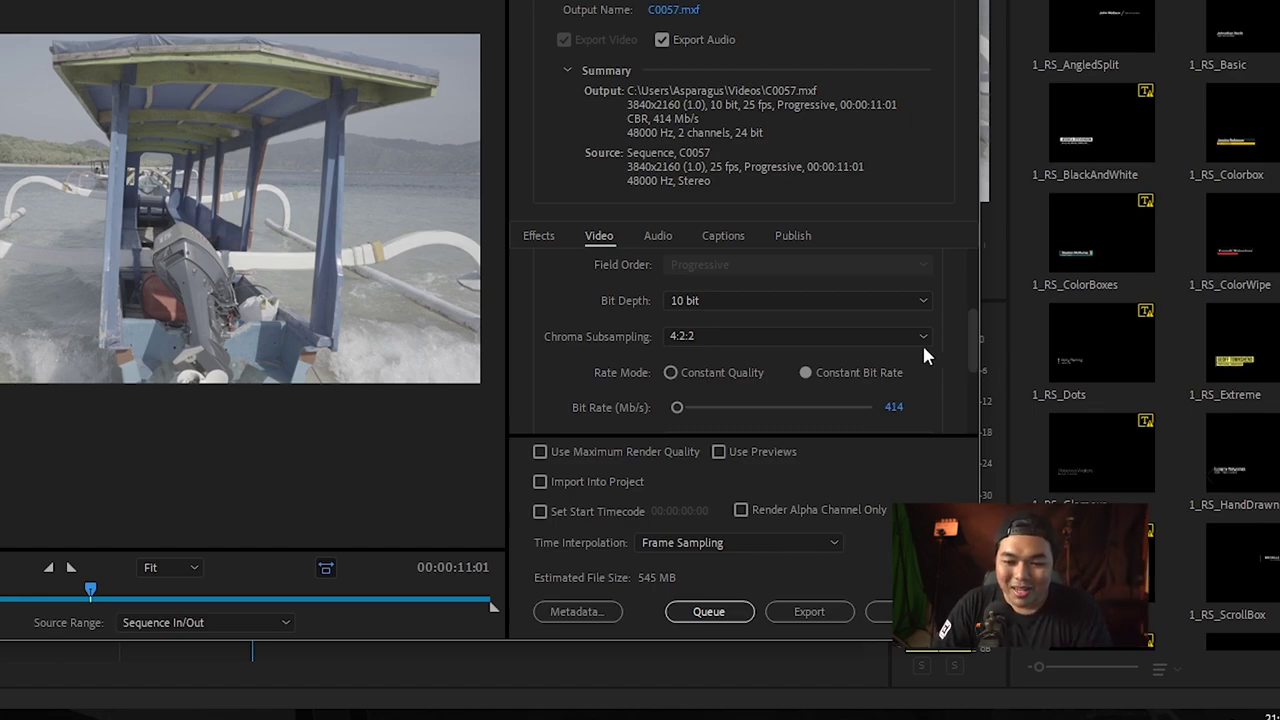
click(812, 330)
click(812, 330)
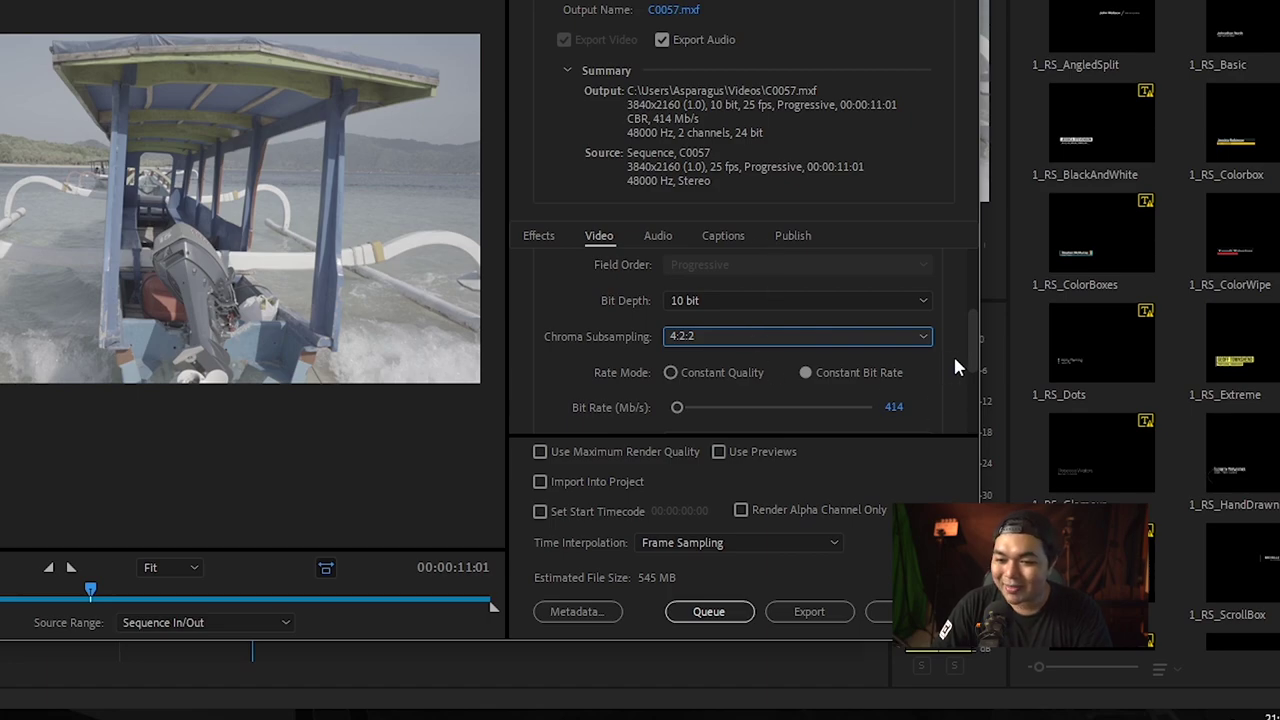
scroll(975, 358, down, 3)
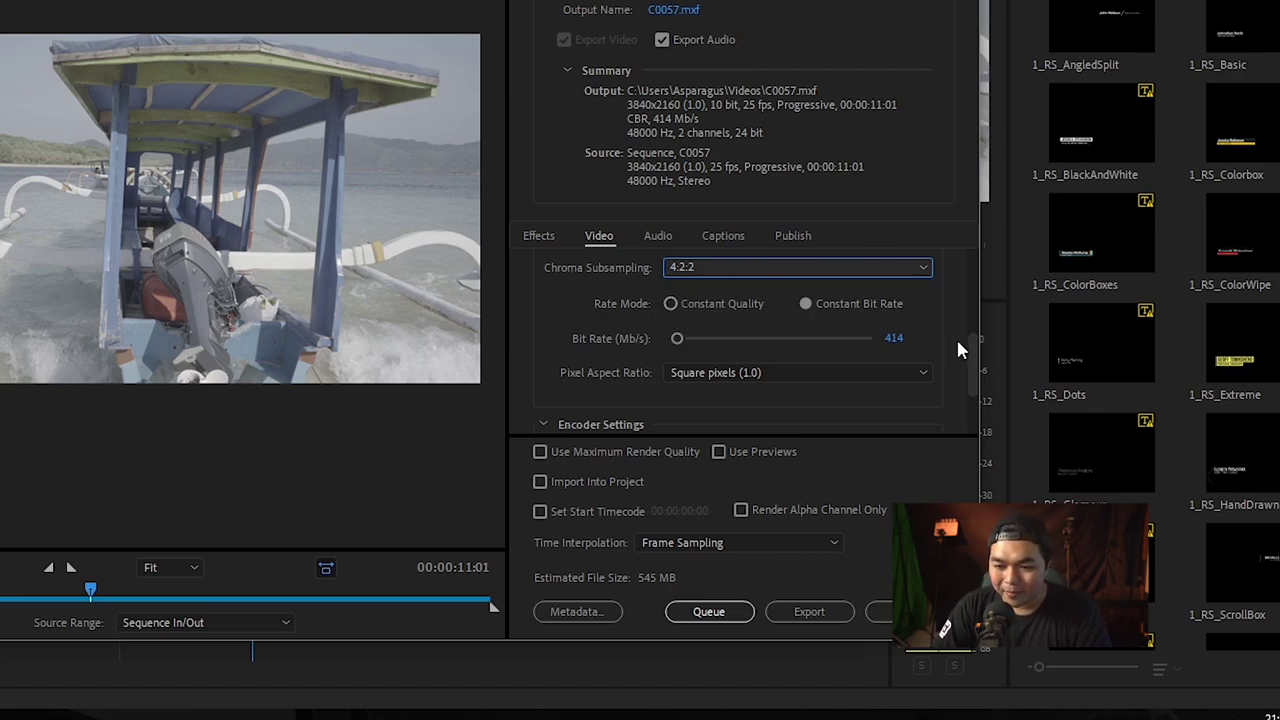
- Keep Dynamic Range at BT.709 and switch Encoder Type from CPU to GPU
scroll(915, 318, down, 3)
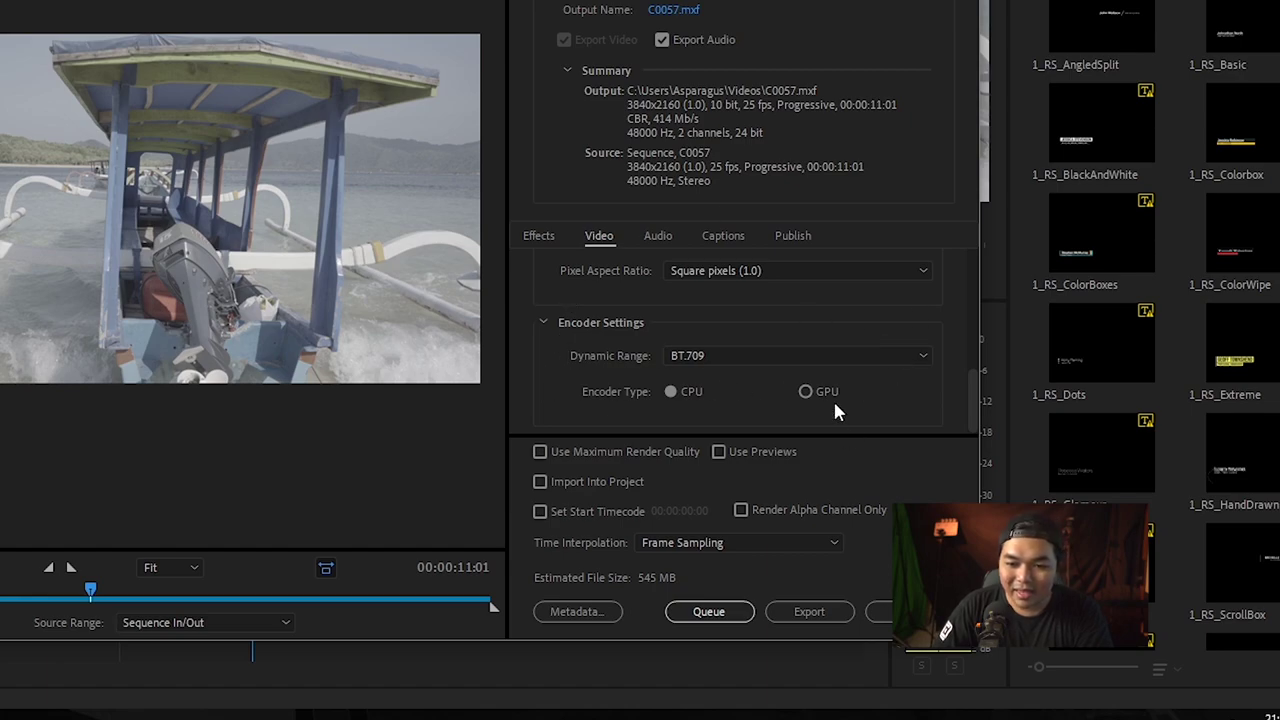
click(893, 354)
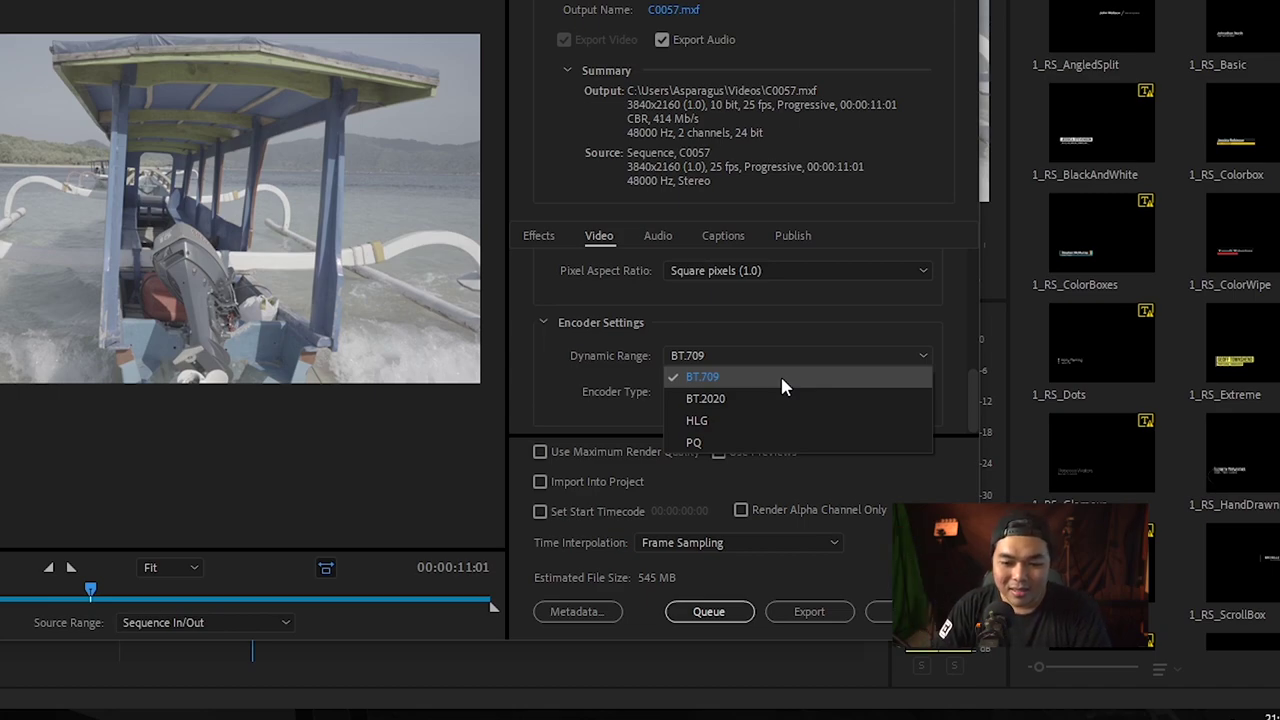
click(722, 376)
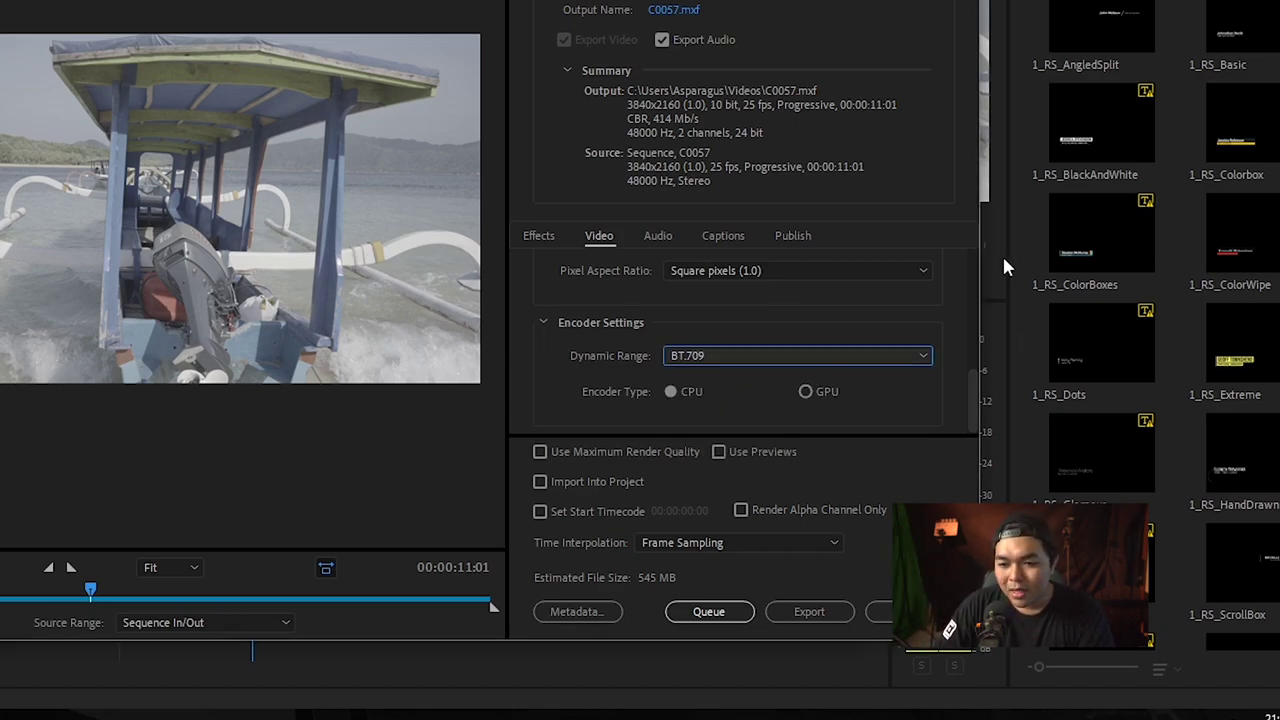
click(810, 394)
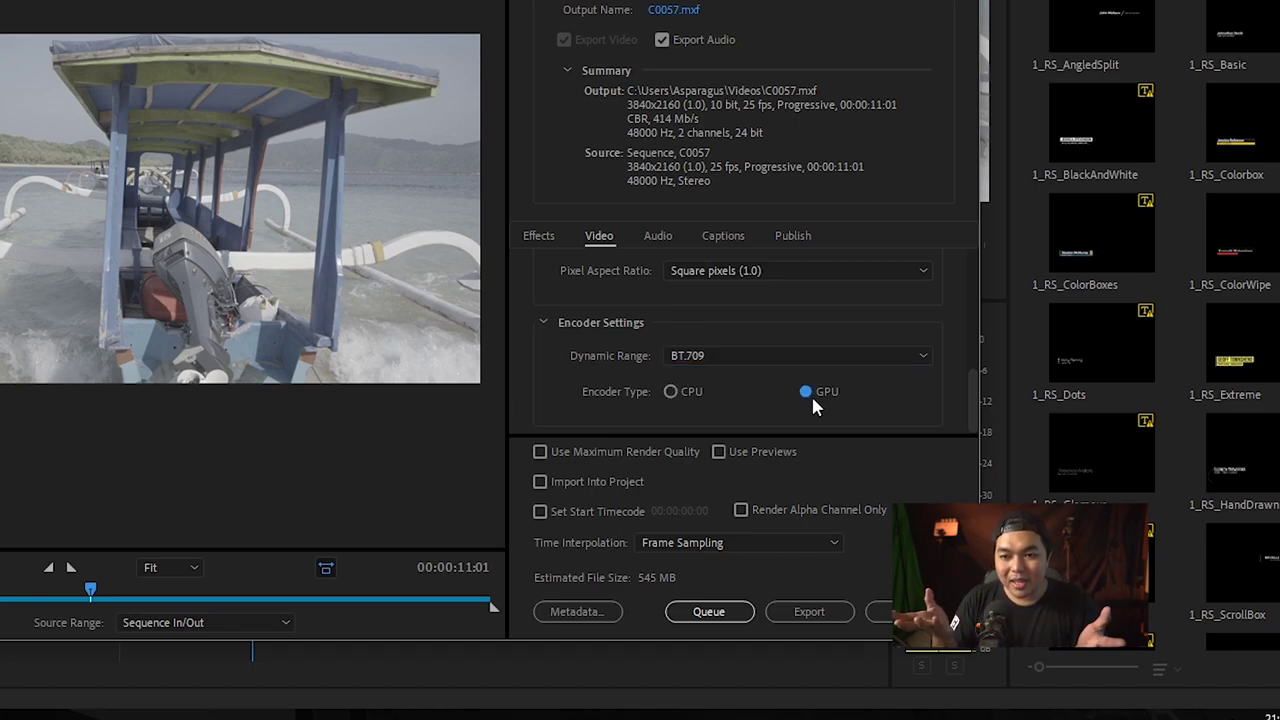